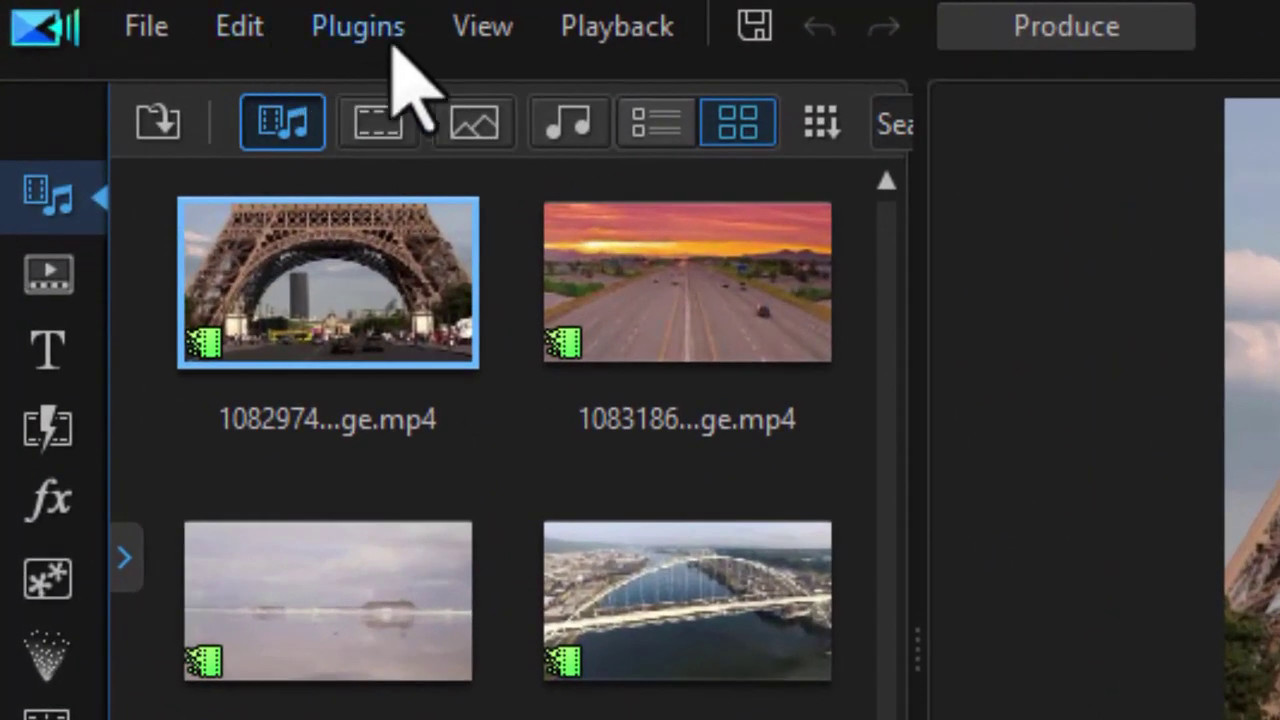
Launch the AI Sky Replacement plugin from the Plugins menu.
click(372, 42)
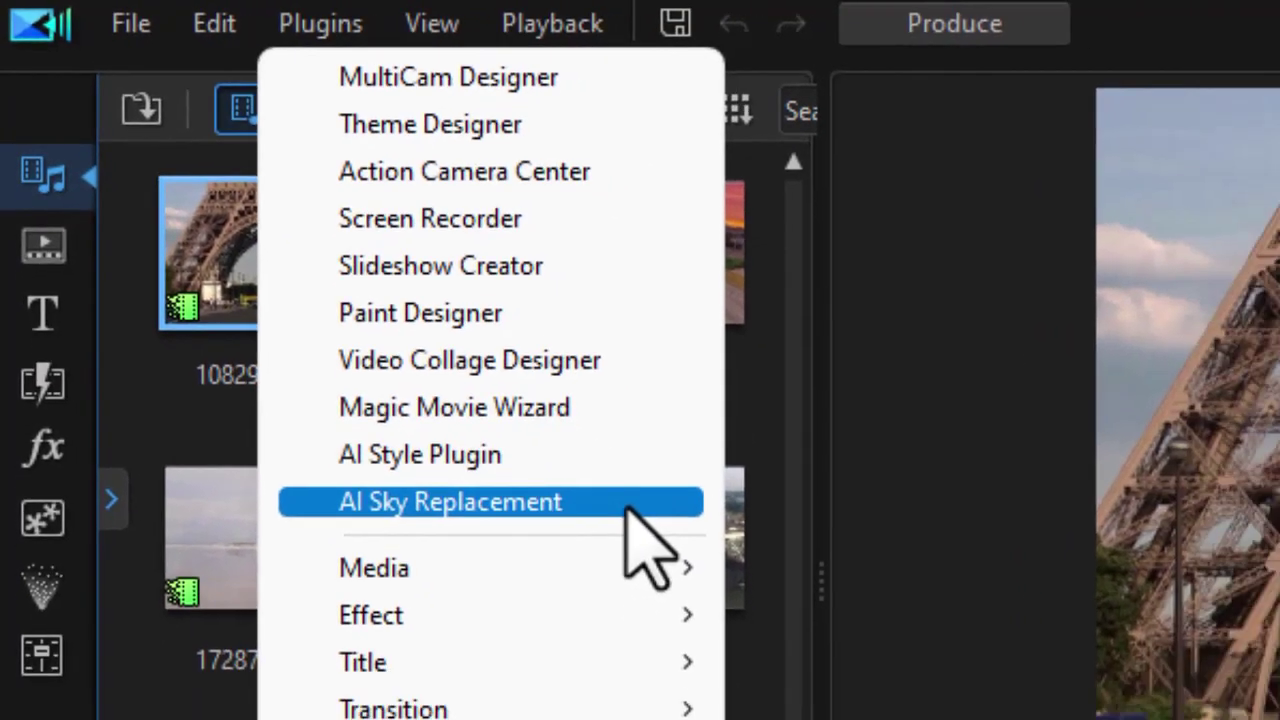
click(700, 567)
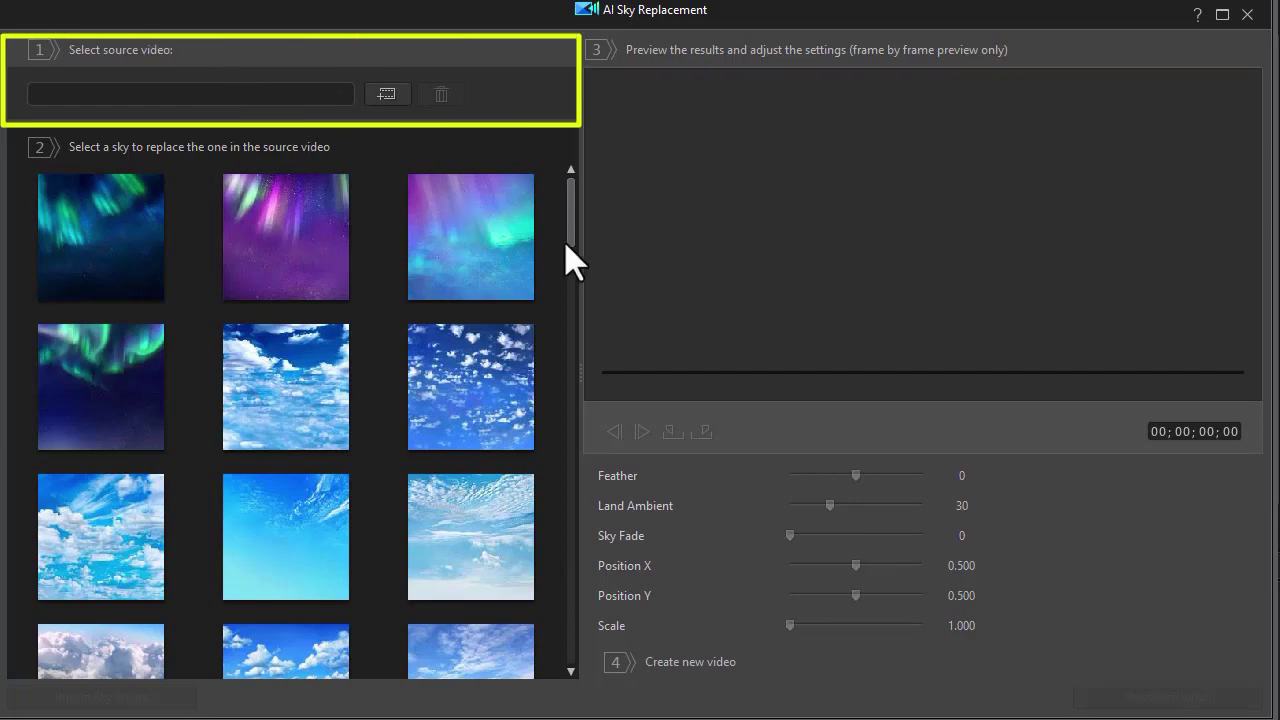
Import 1082974_underEiffel_HD_Footage.mp4 from the Media Room as the source video.
mouse_move(571, 243)
mouse_down()
mouse_move(571, 477)
mouse_move(569, 226)
mouse_up()
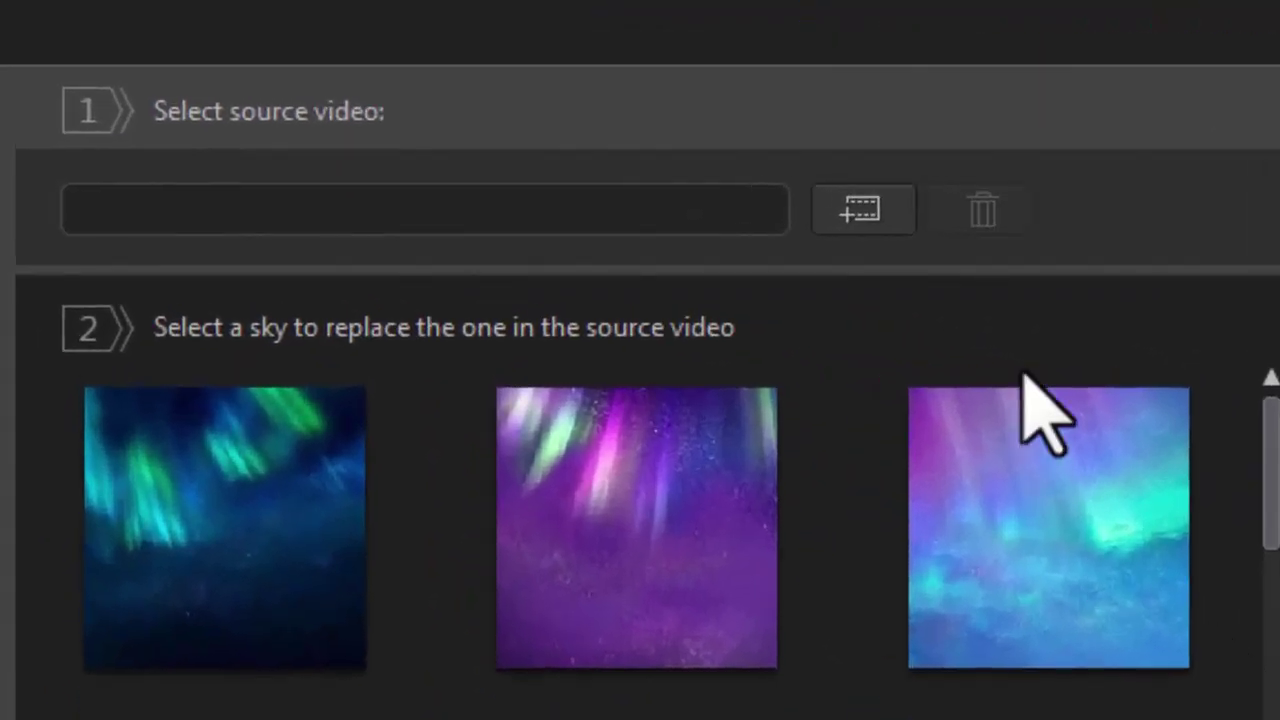
click(888, 220)
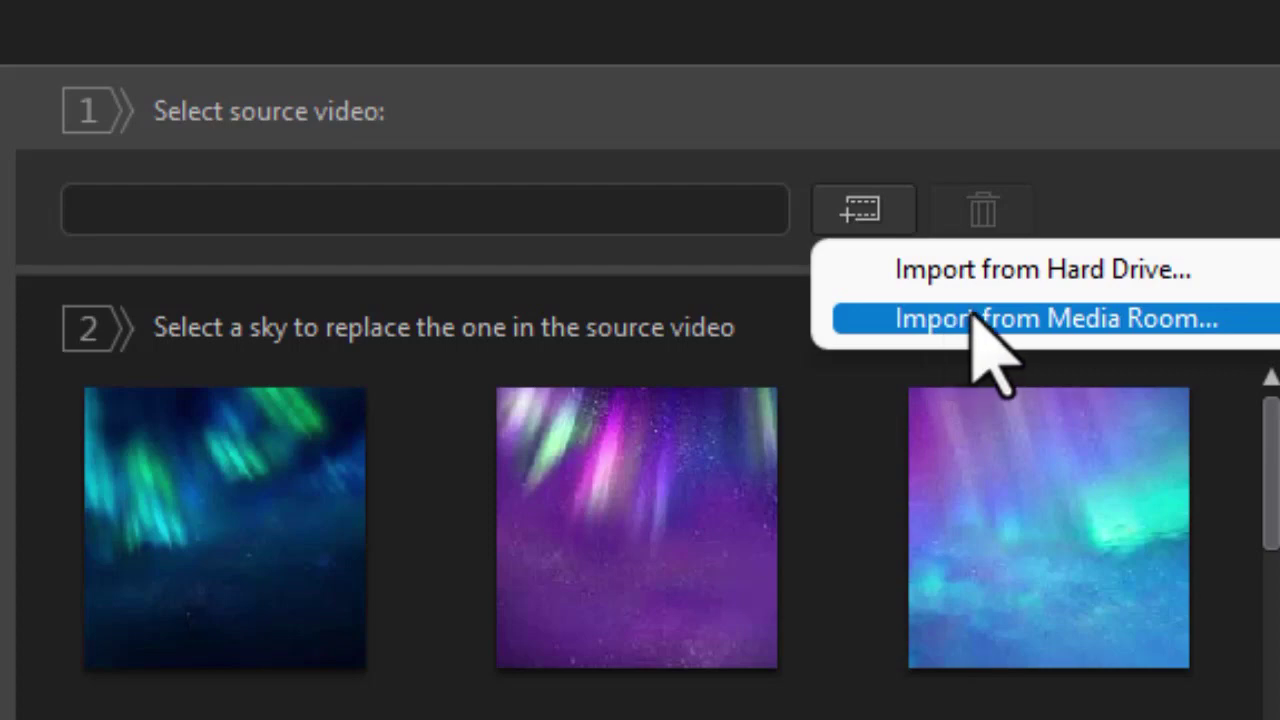
click(1024, 320)
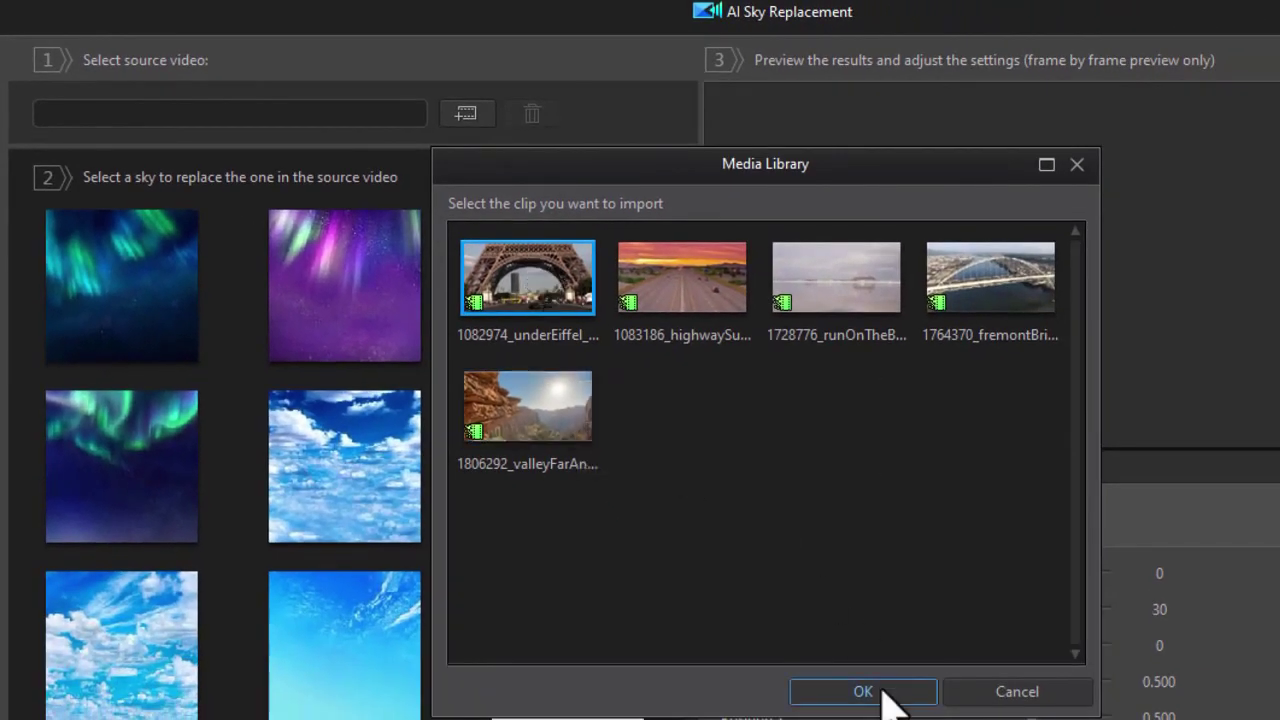
click(884, 695)
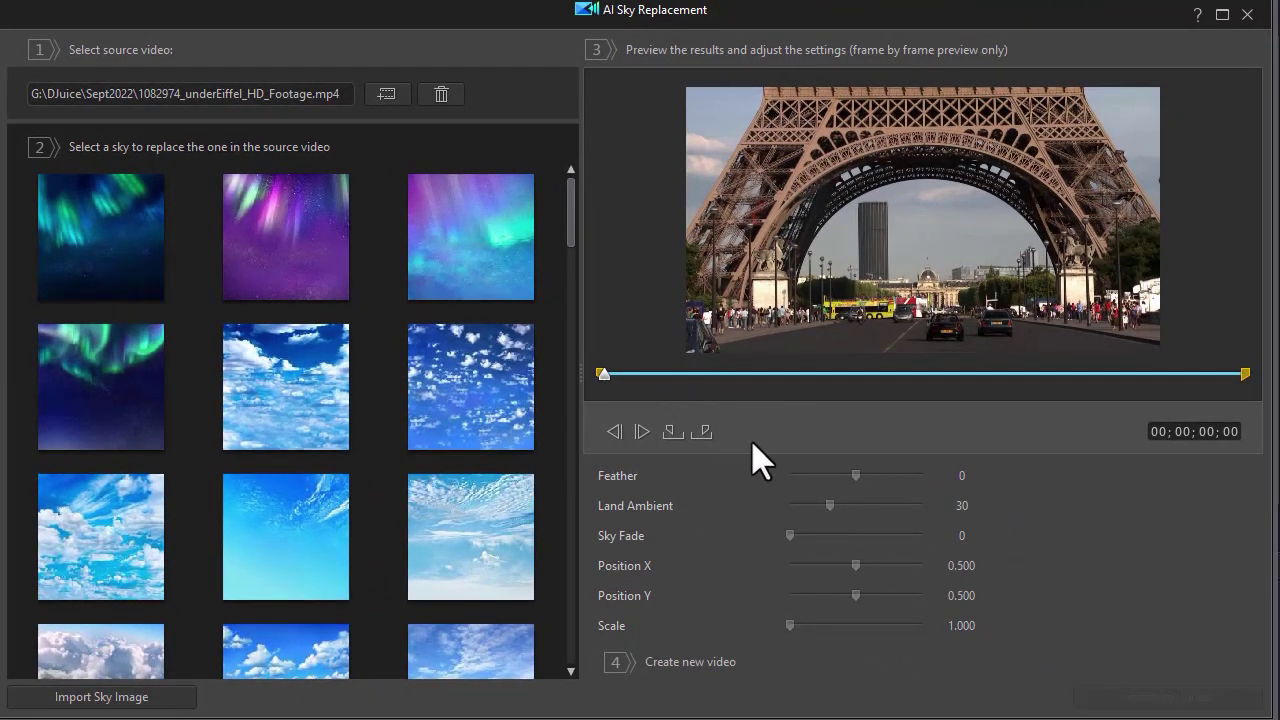
Scrub the Eiffel clip preview to about 2, 6 and 9 seconds, stepping a few frames.
click(742, 376)
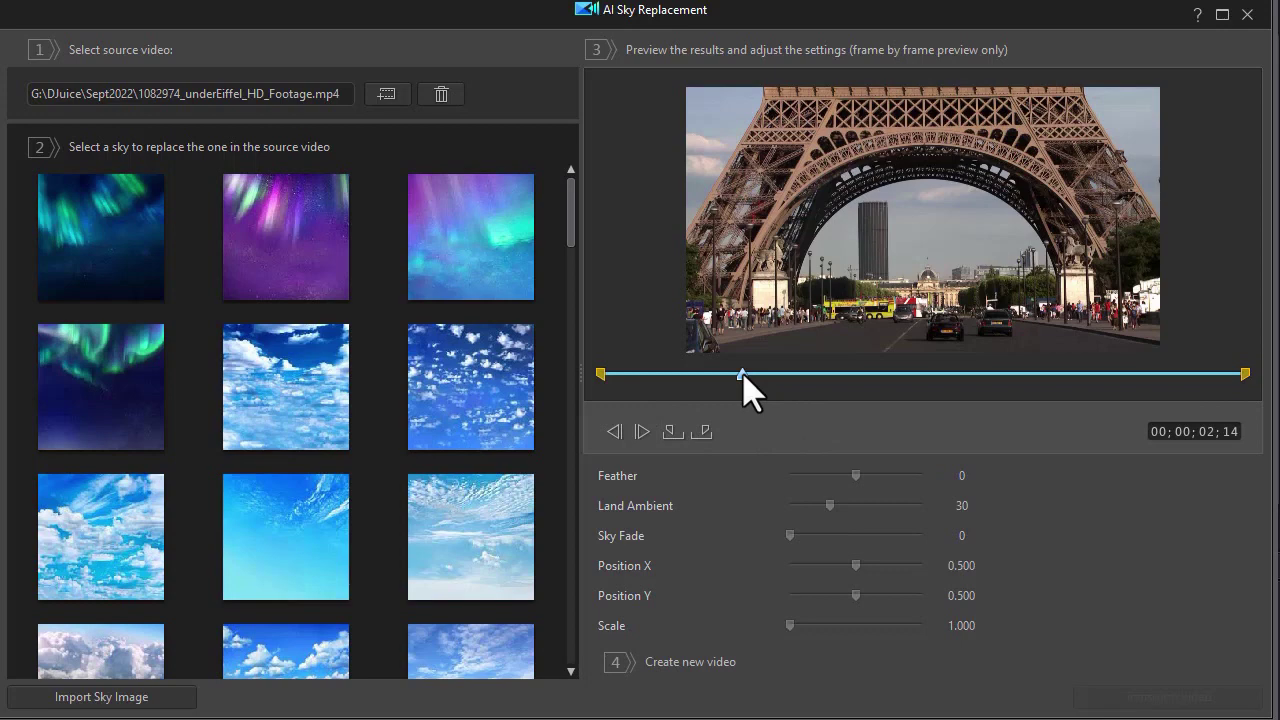
click(854, 374)
click(988, 374)
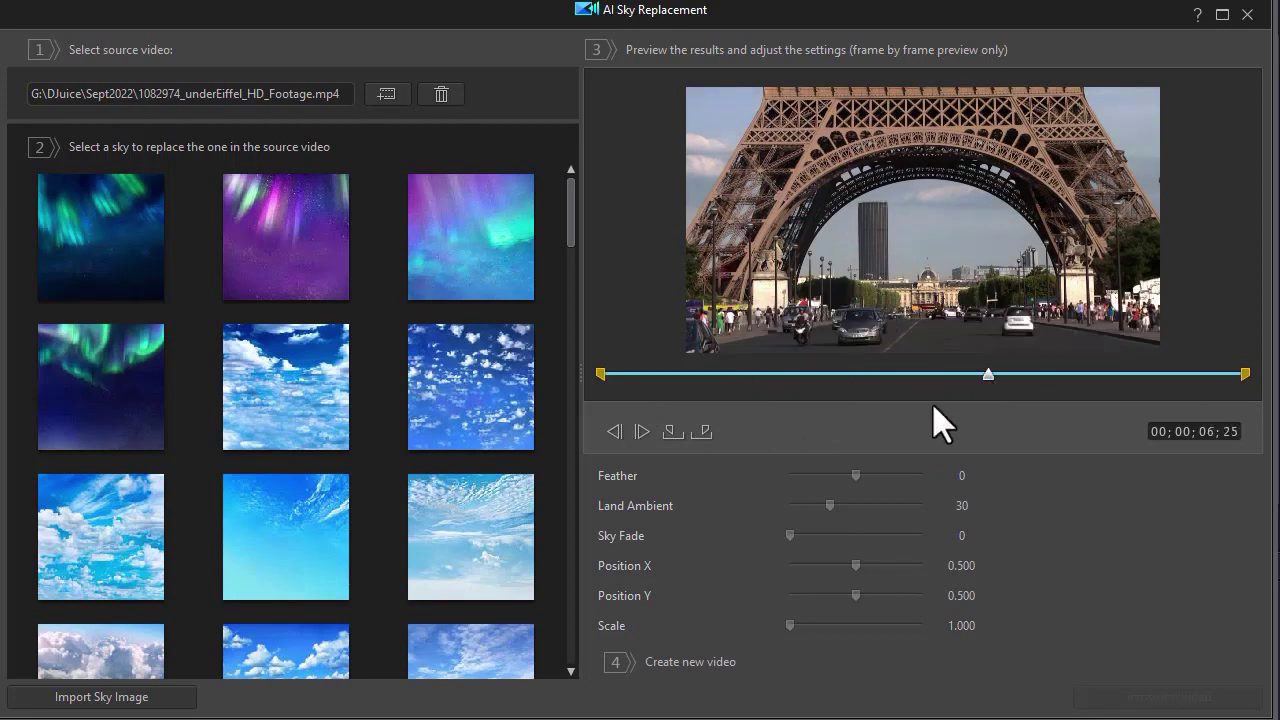
click(641, 433)
click(641, 433)
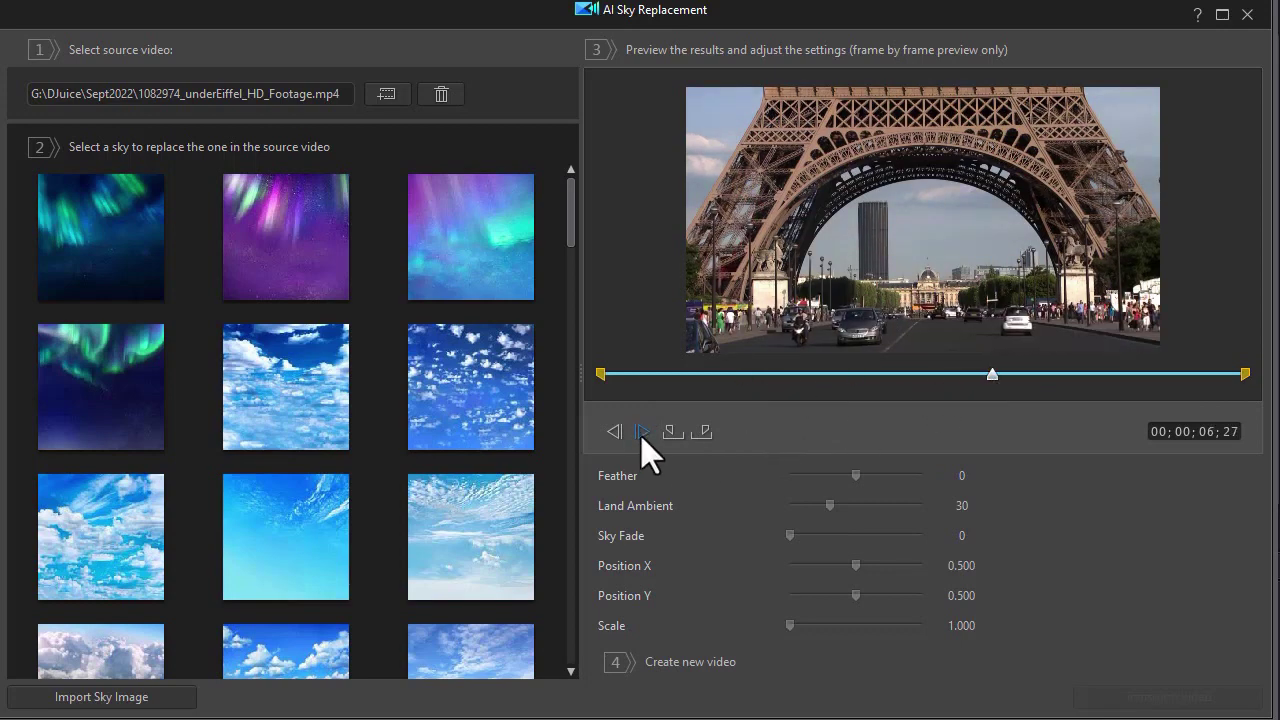
click(641, 433)
click(1138, 374)
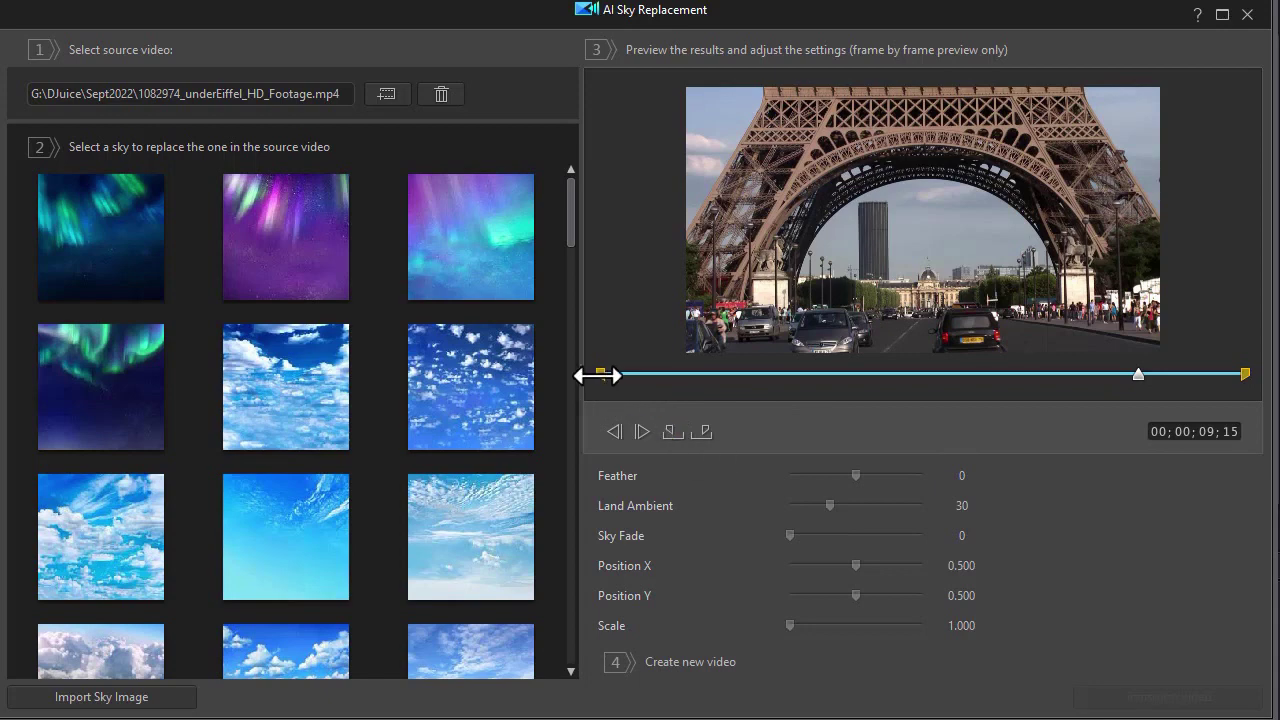
Trim the processing range to end near 00;00;09;07, keeping the start at the beginning.
drag(598, 375, 678, 386)
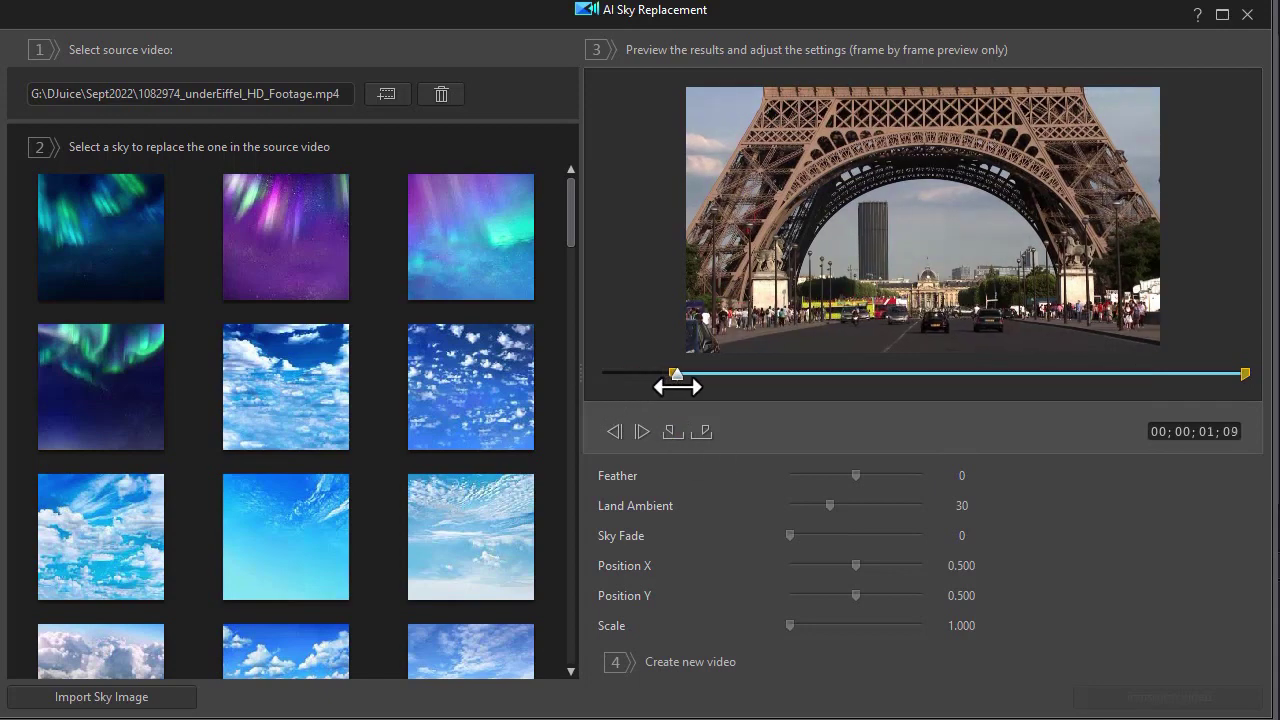
mouse_move(1241, 378)
mouse_down()
mouse_move(1206, 398)
mouse_move(1100, 390)
mouse_move(1124, 390)
mouse_up()
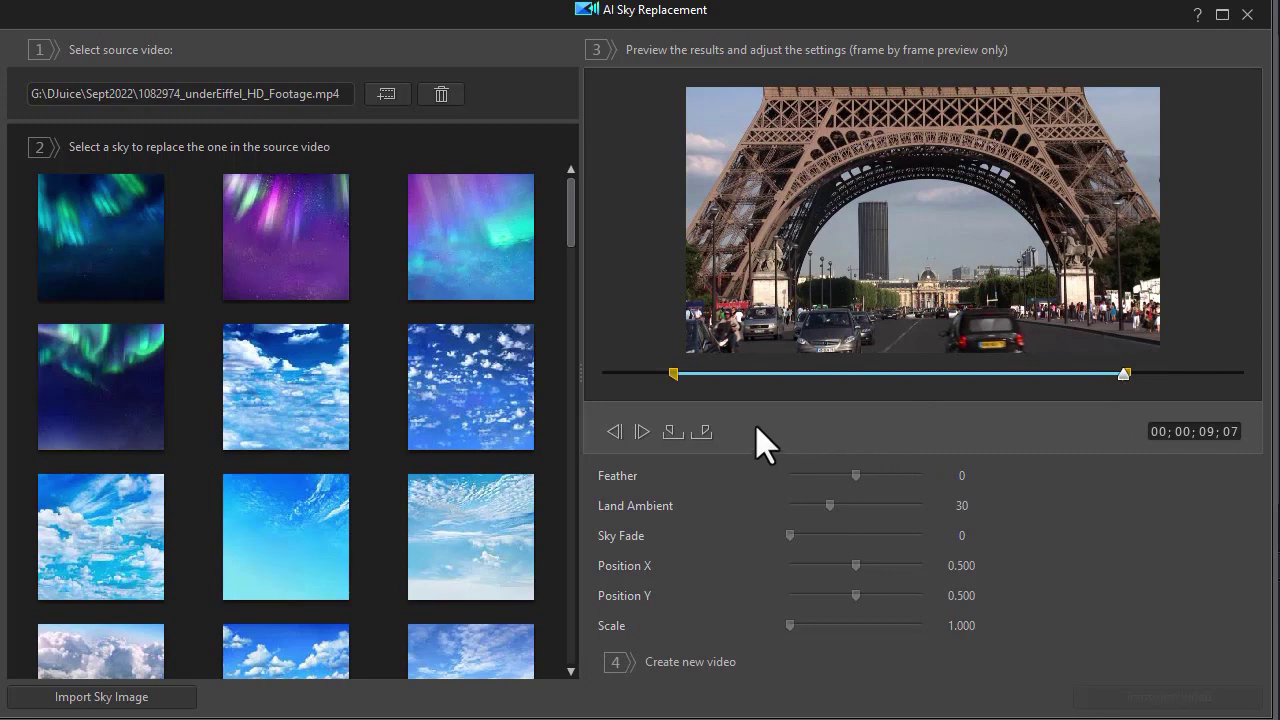
mouse_move(671, 374)
mouse_down()
mouse_move(666, 384)
mouse_move(551, 363)
mouse_up()
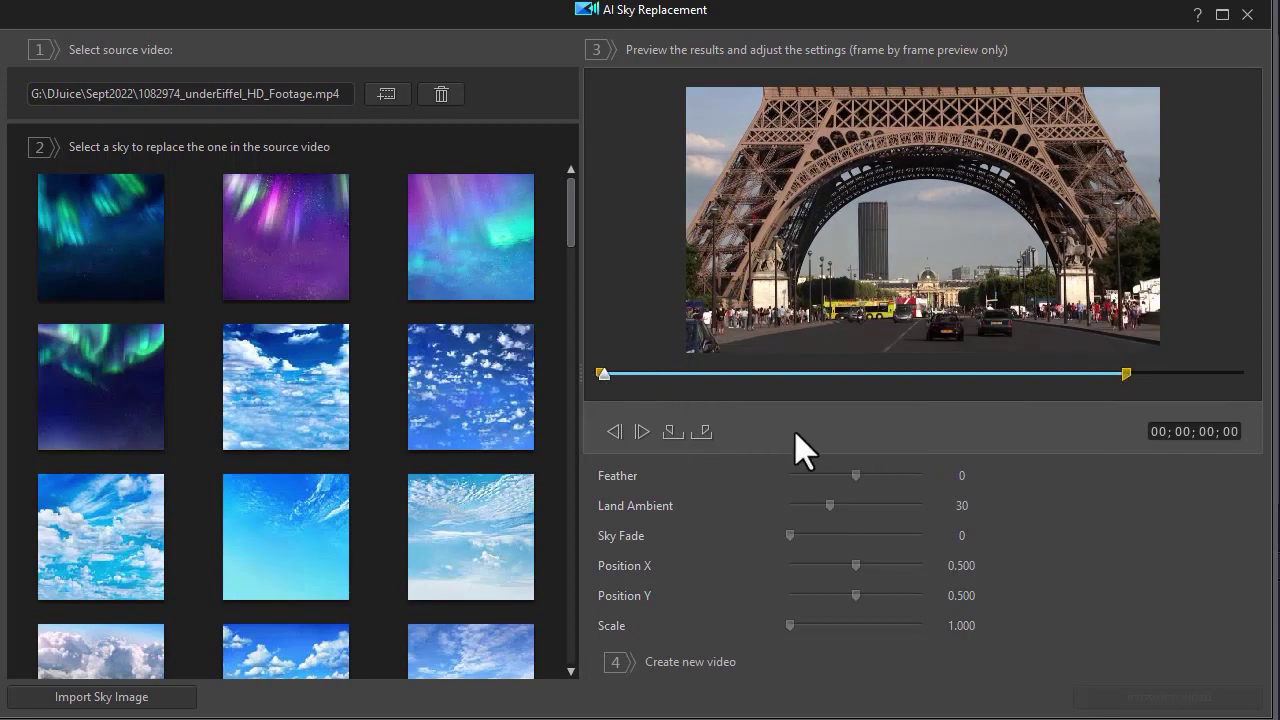
Apply the blue white-cloud sky preset to the Eiffel clip, previewed at about 2 seconds.
click(707, 374)
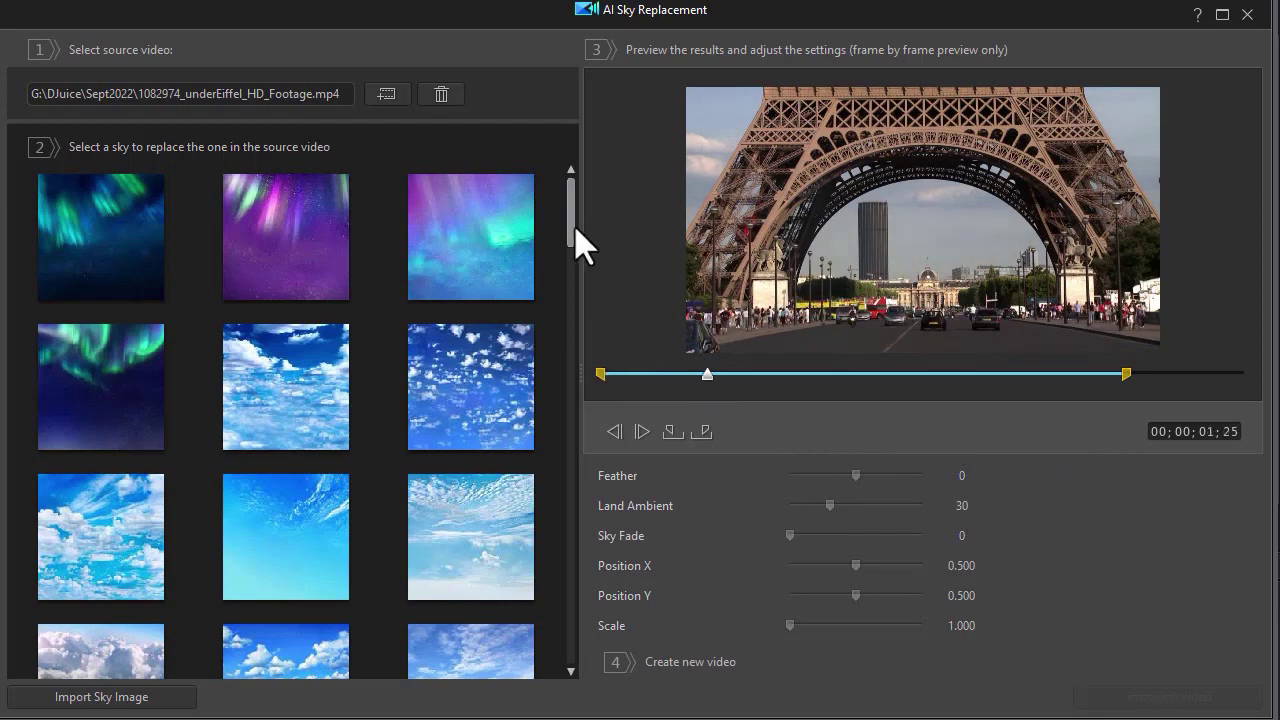
mouse_move(572, 230)
mouse_down()
mouse_move(579, 290)
mouse_move(579, 243)
mouse_up()
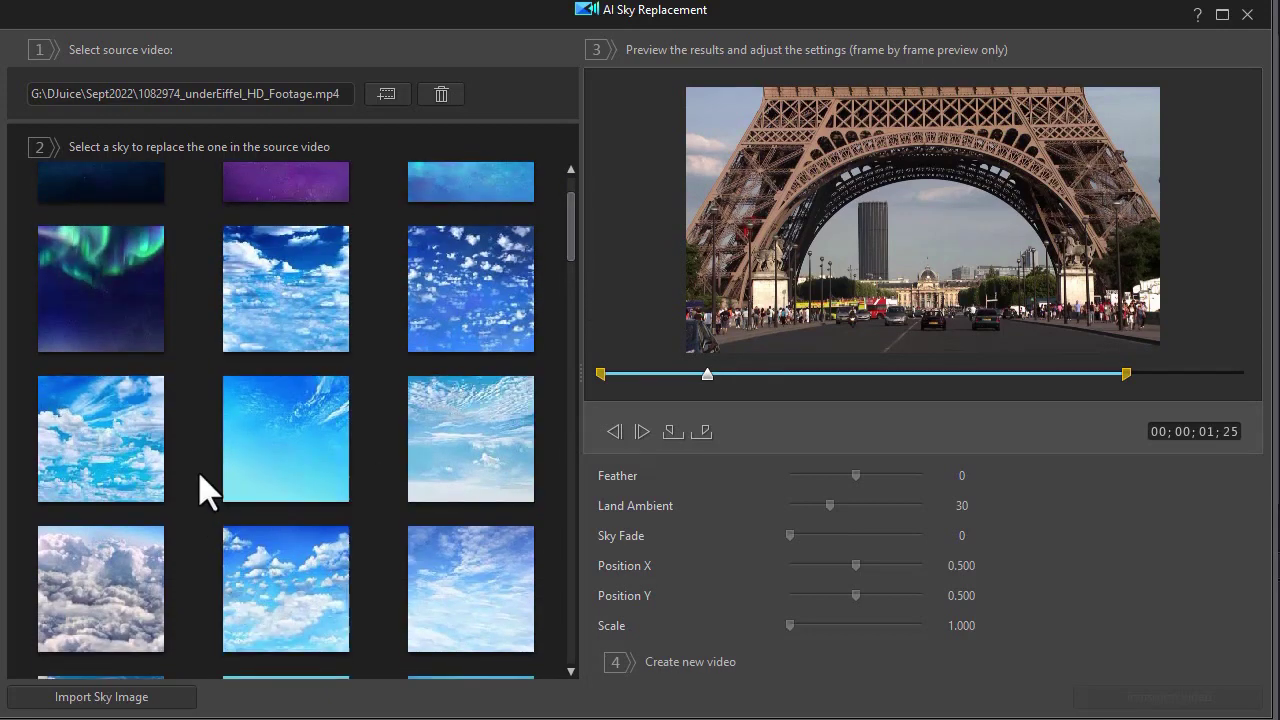
click(113, 443)
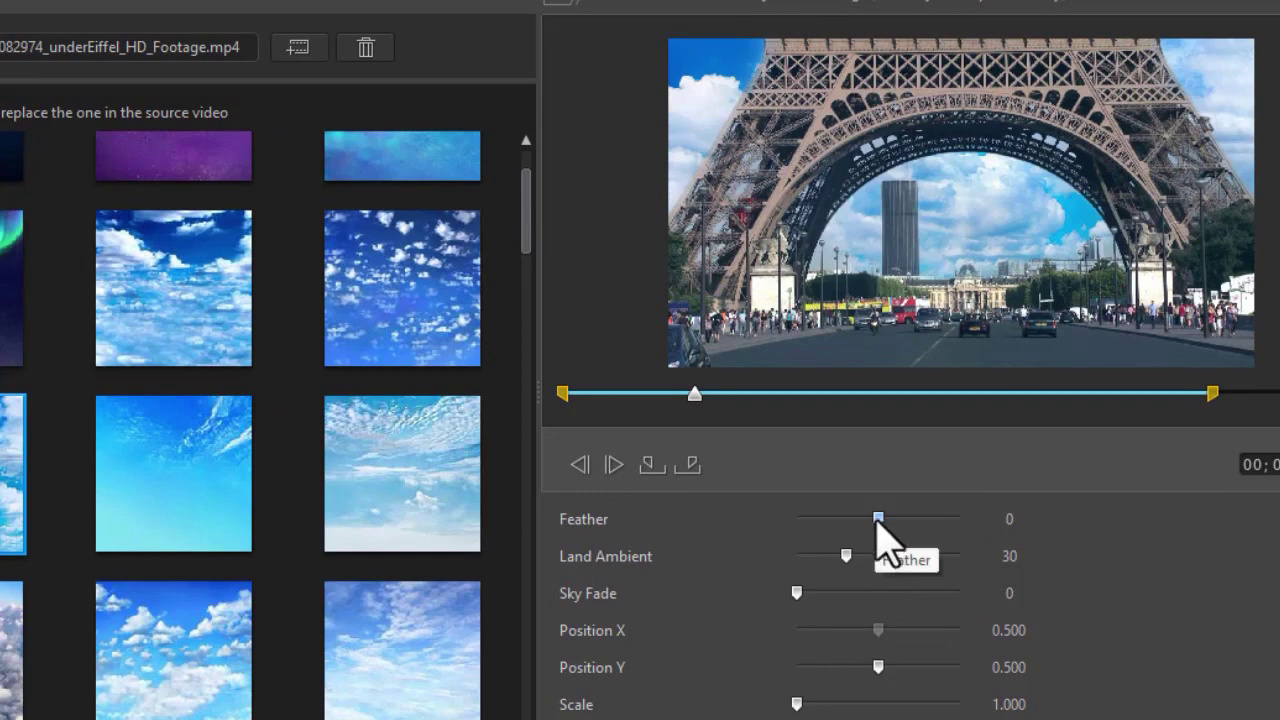
Preview Feather at -100 and 100, then settle it at -8.
drag(876, 526, 764, 503)
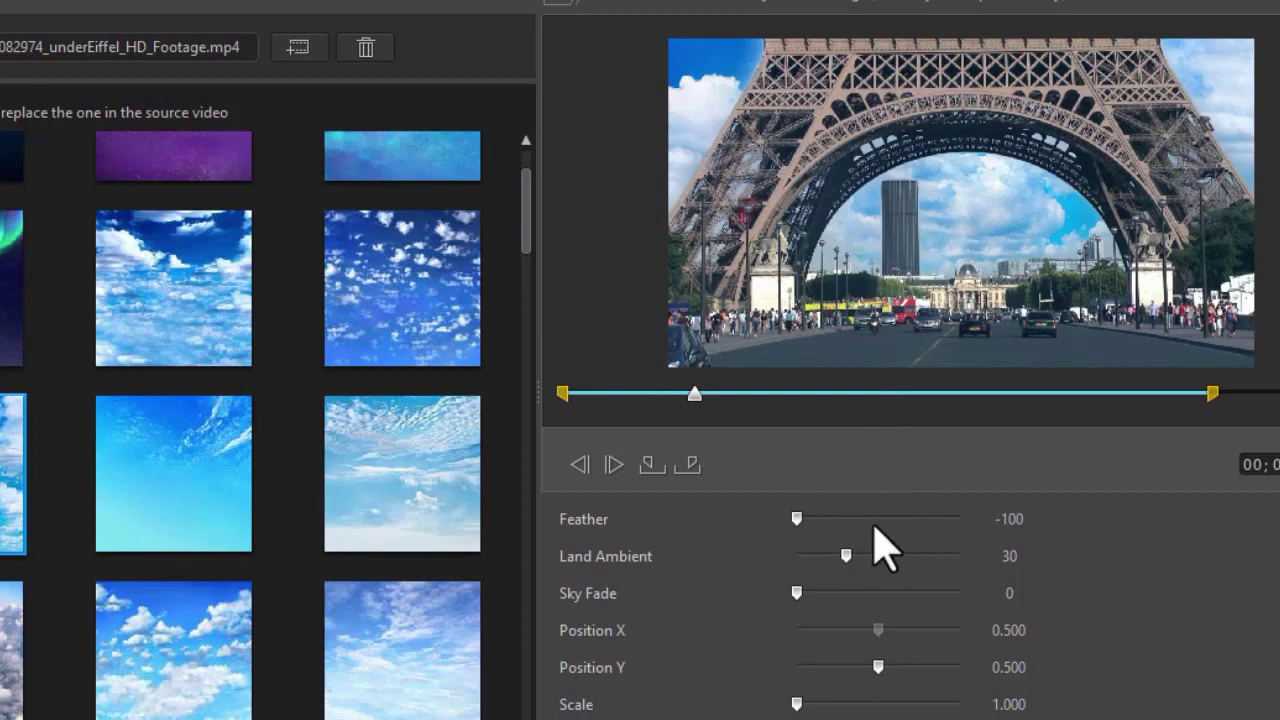
drag(797, 518, 976, 538)
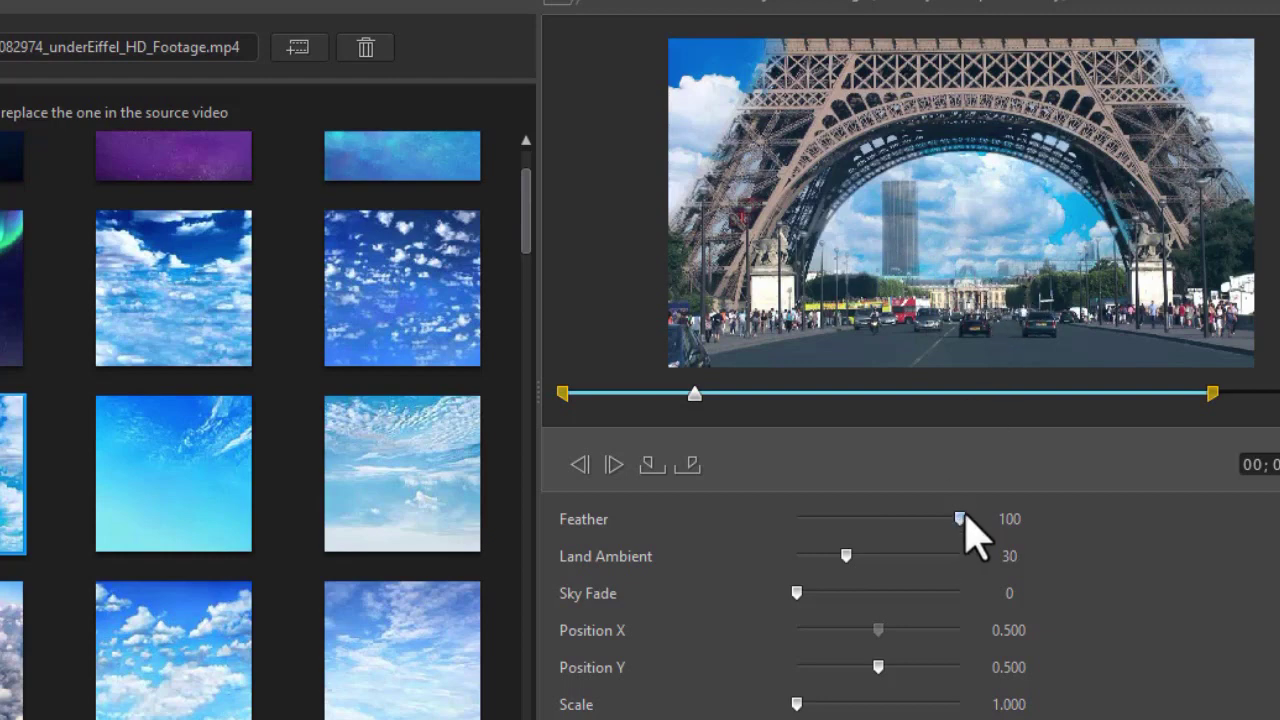
drag(964, 513, 872, 510)
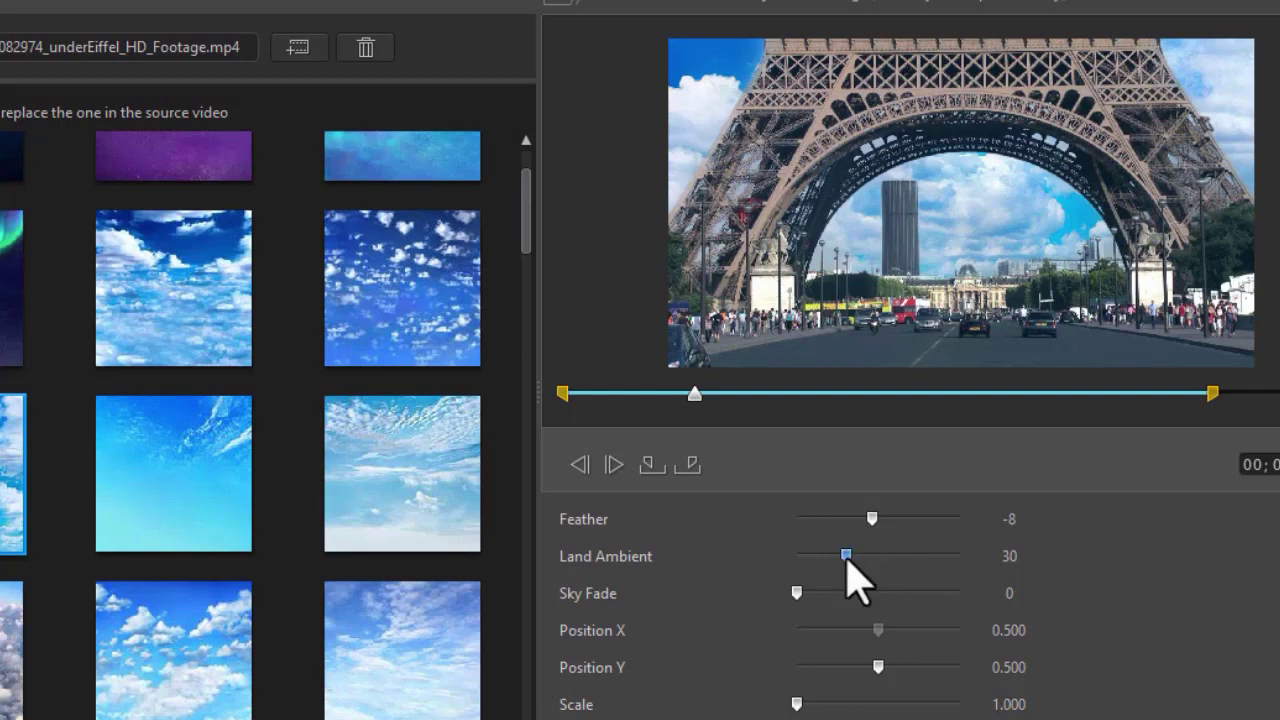
drag(847, 559, 771, 568)
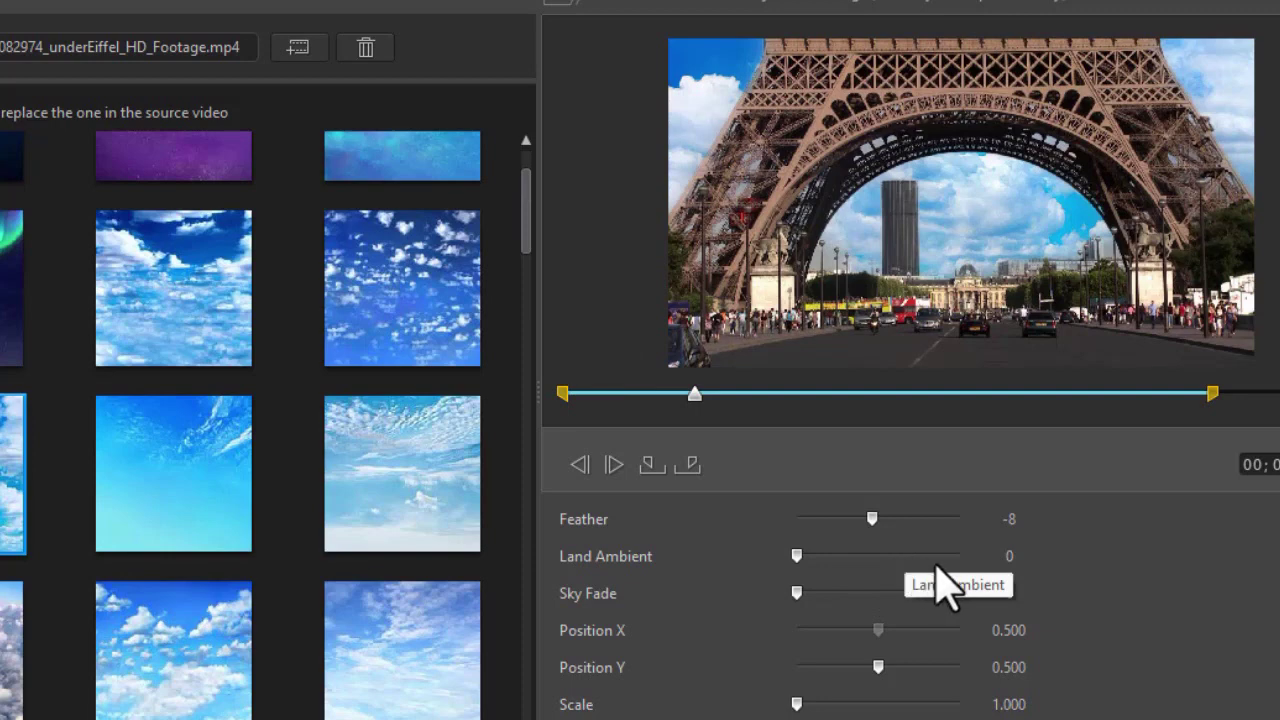
drag(796, 556, 968, 576)
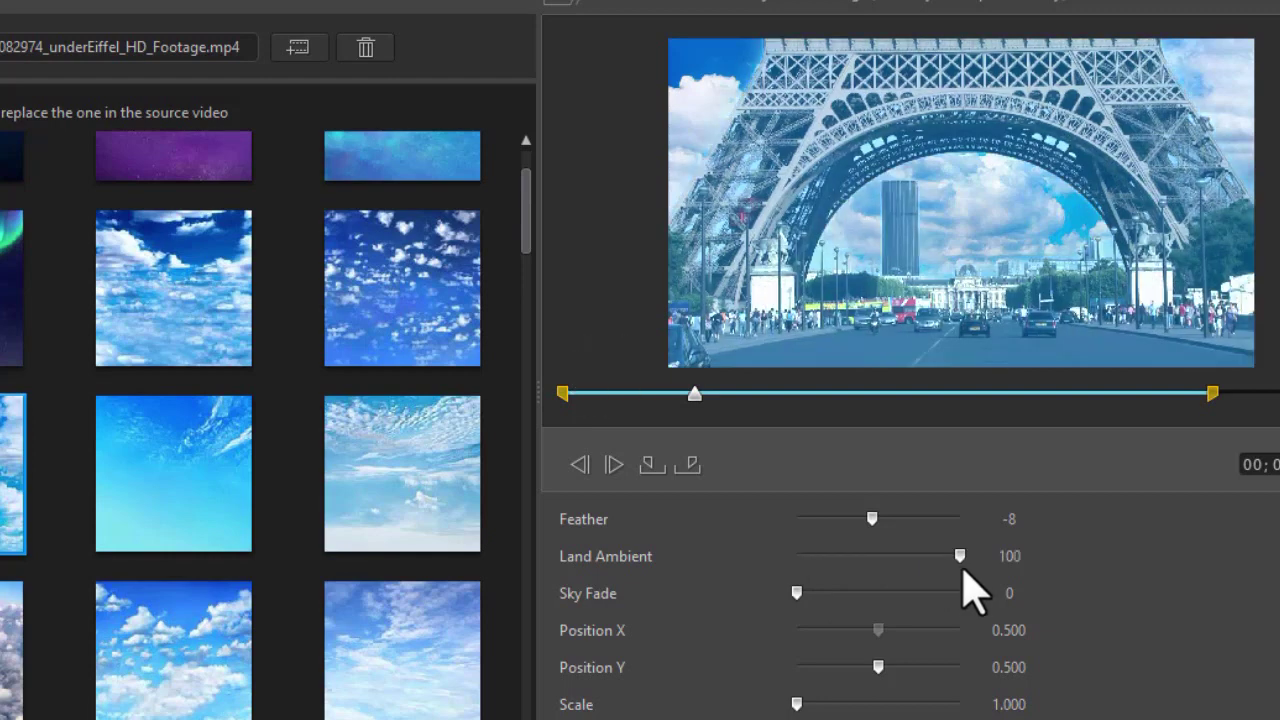
drag(960, 558, 862, 562)
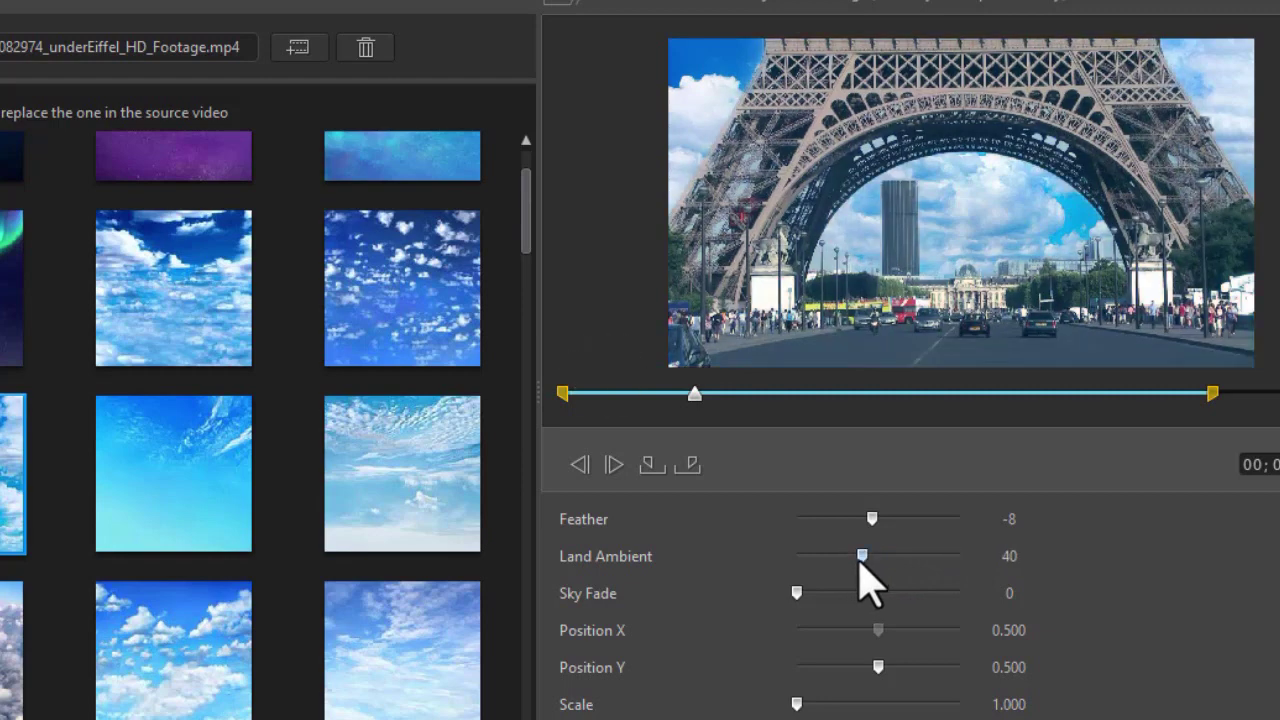
drag(860, 557, 843, 558)
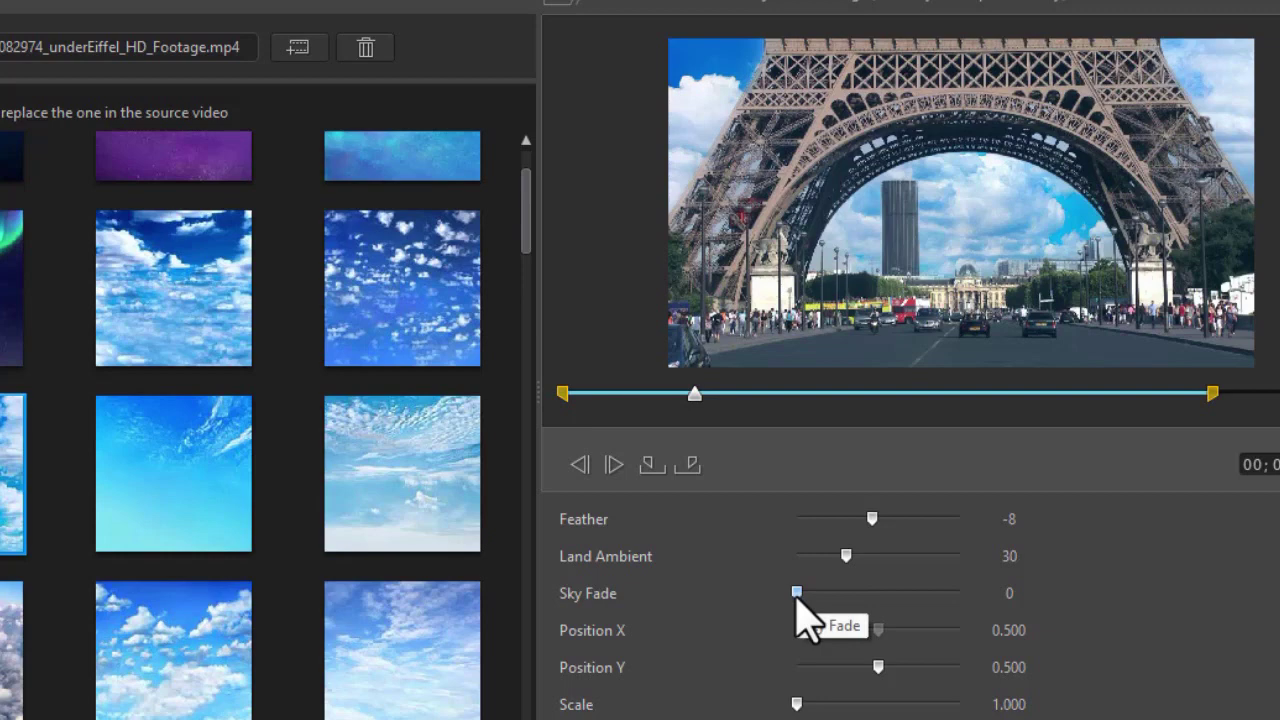
Push Sky Fade up to 100, then bring it back down to 17.
drag(796, 592, 1014, 623)
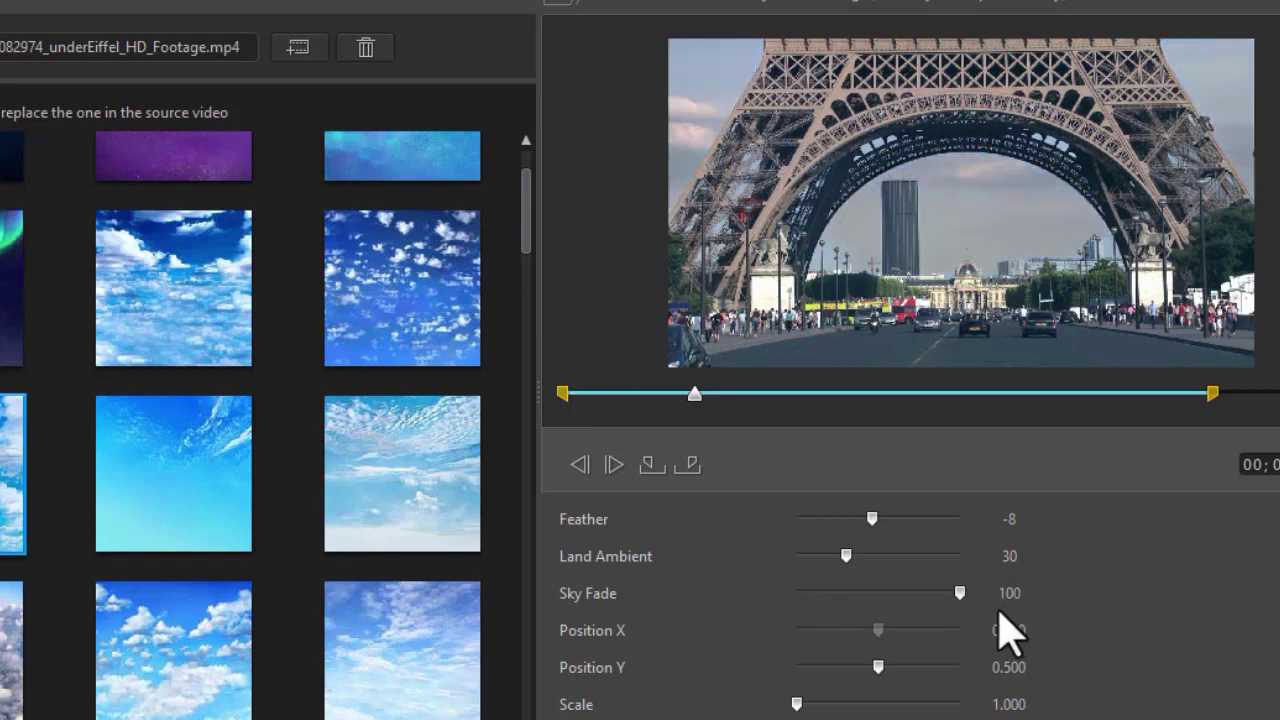
drag(957, 597, 824, 592)
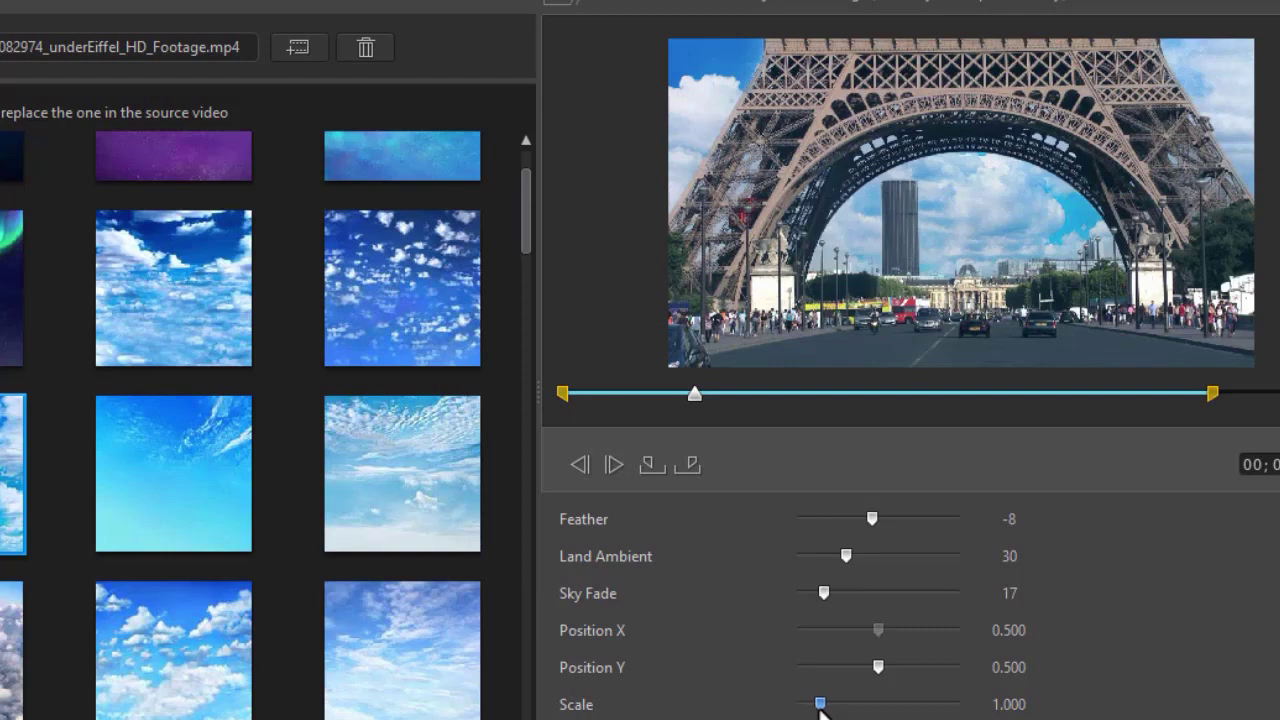
Try the sky at Scale 1.720 and Position X 0.341.
click(820, 704)
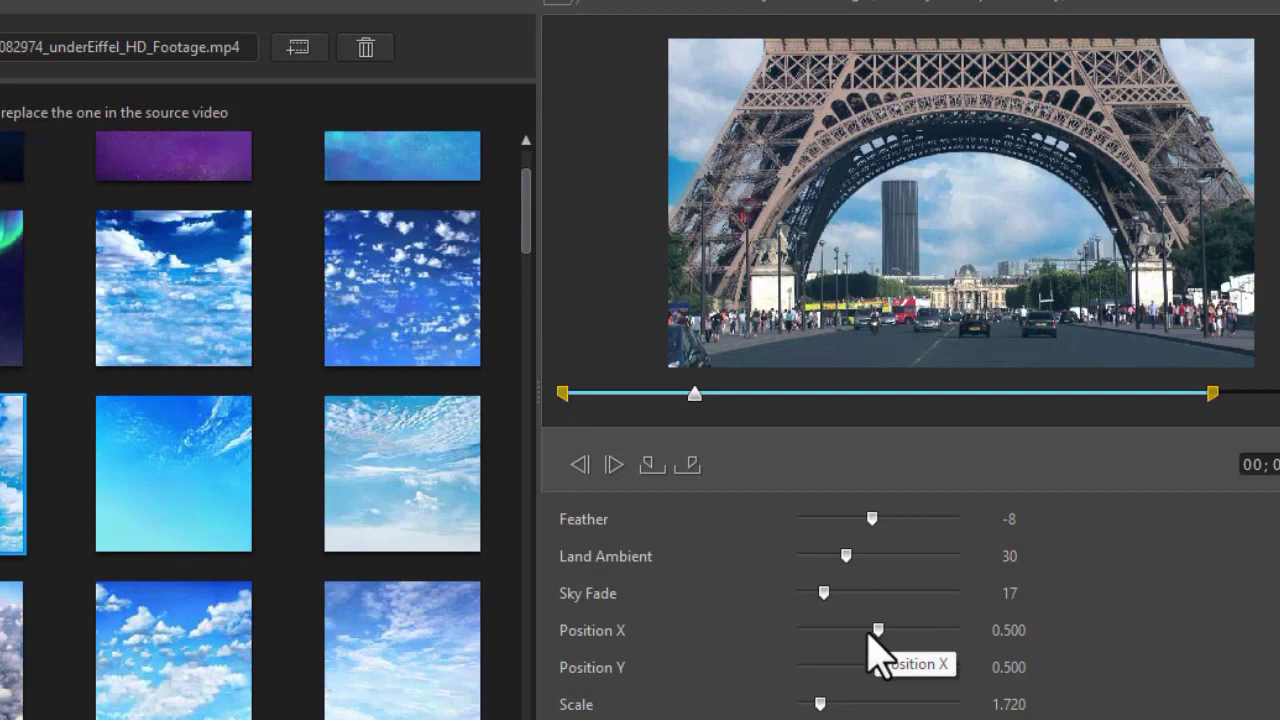
drag(876, 640, 871, 642)
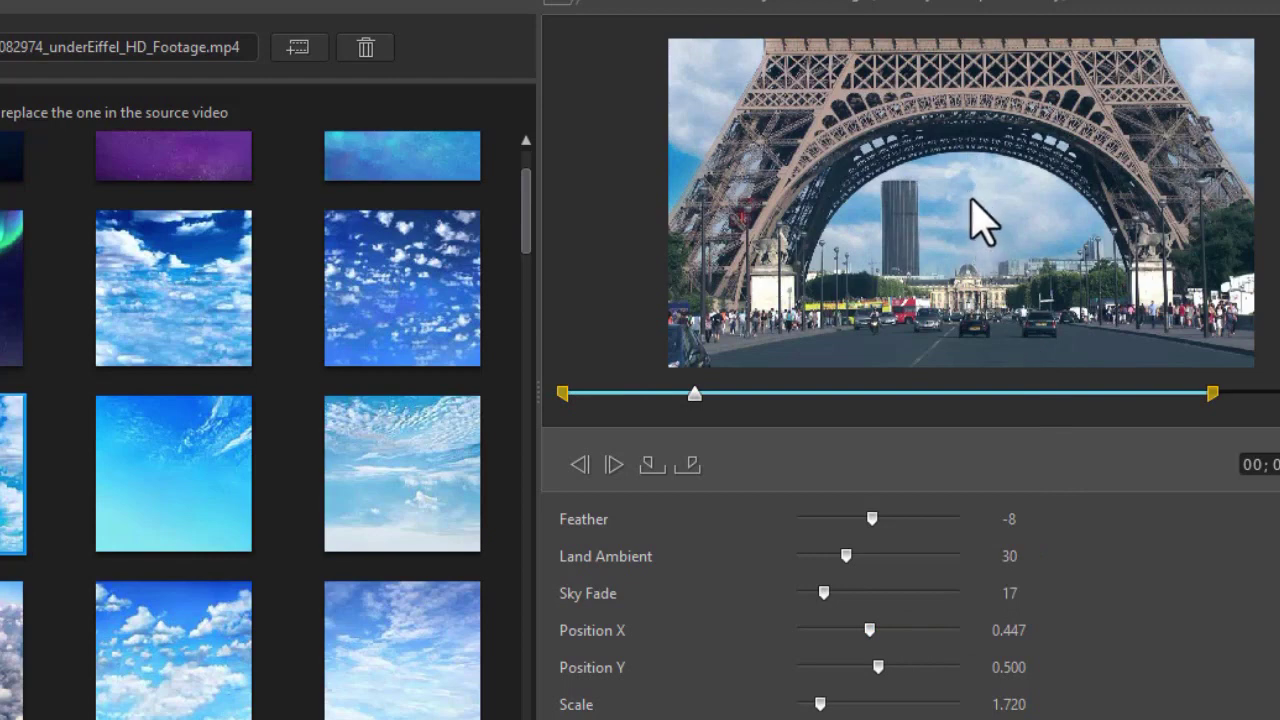
drag(862, 631, 852, 632)
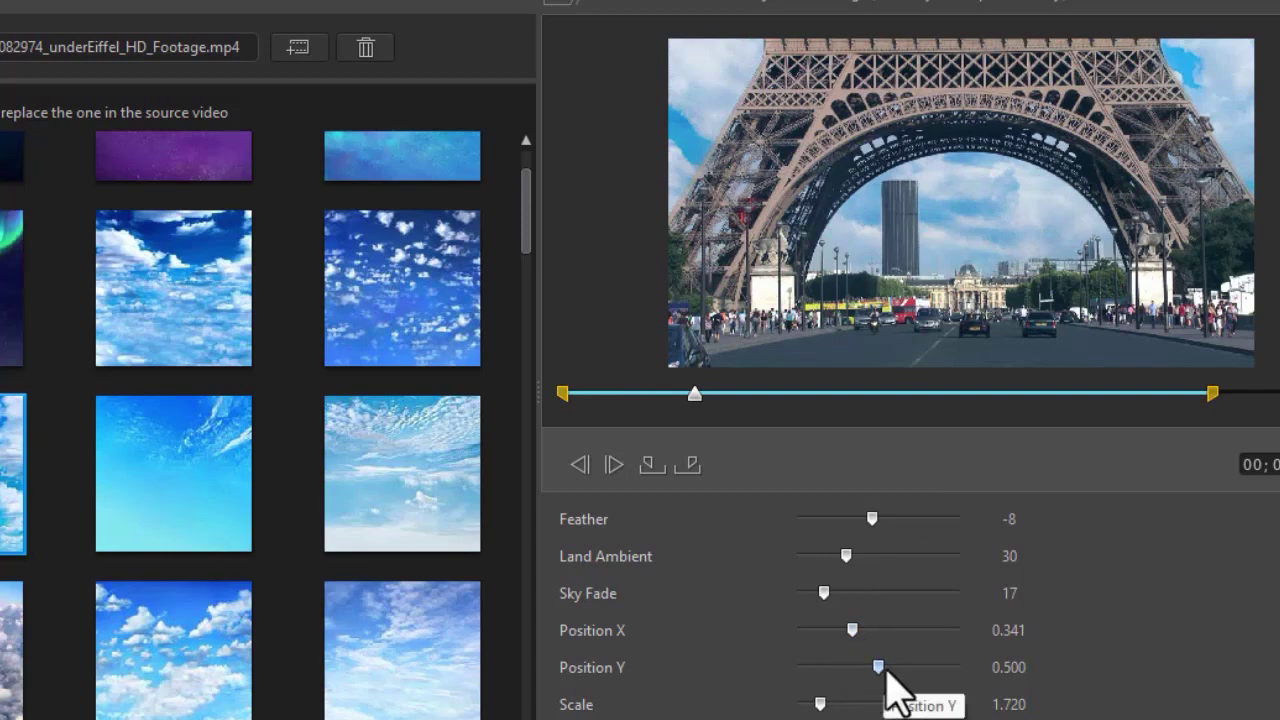
Set Position Y to 0.364 and reset Scale to 1.000 and Position X to 0.500.
click(879, 667)
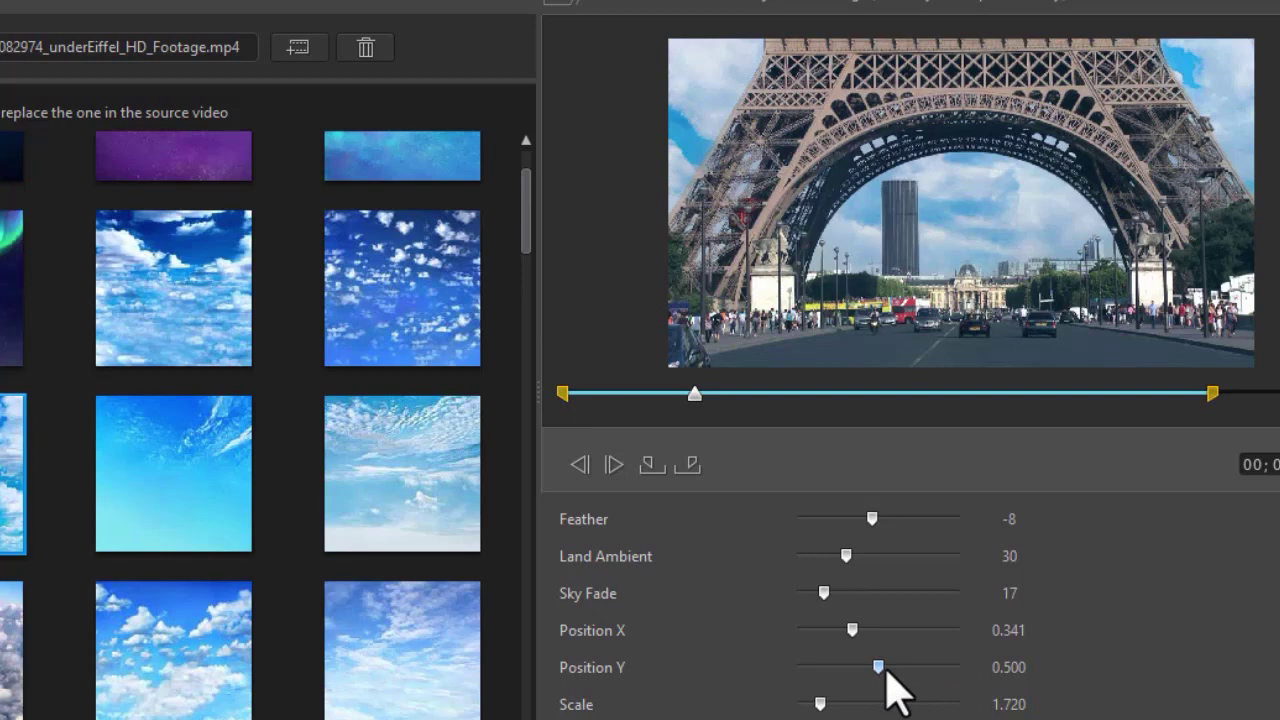
drag(886, 670, 887, 669)
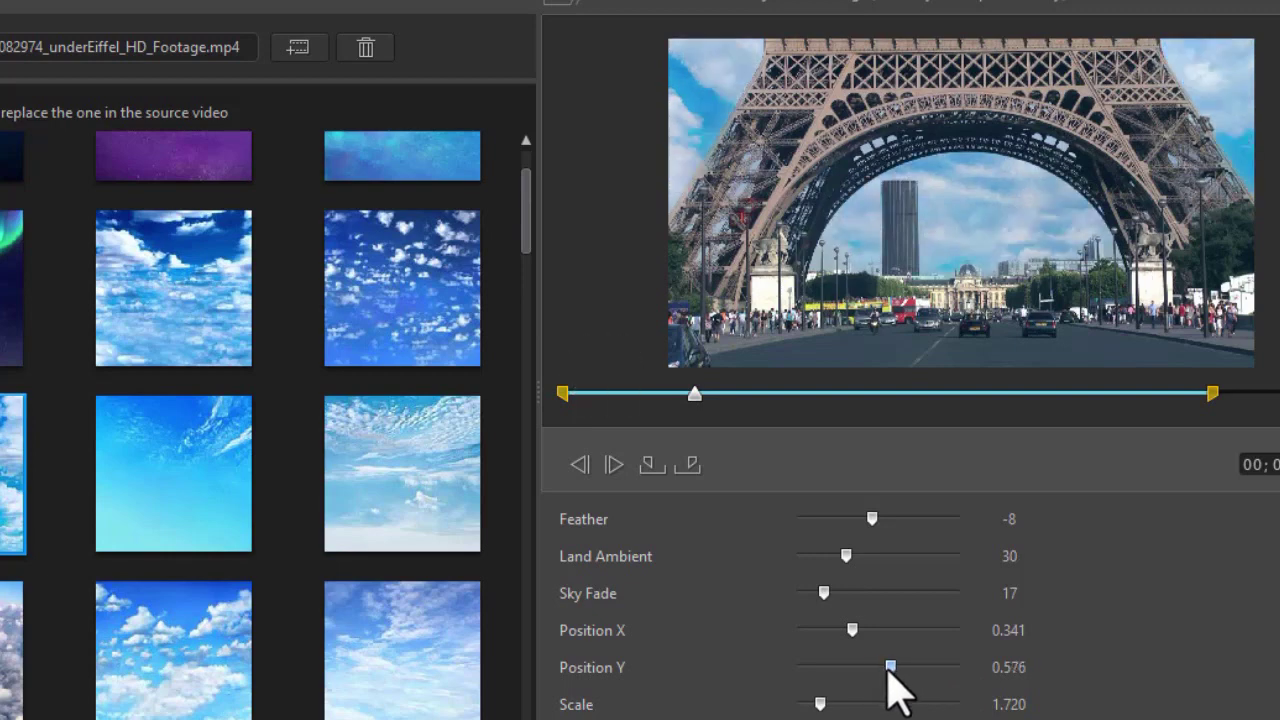
click(857, 667)
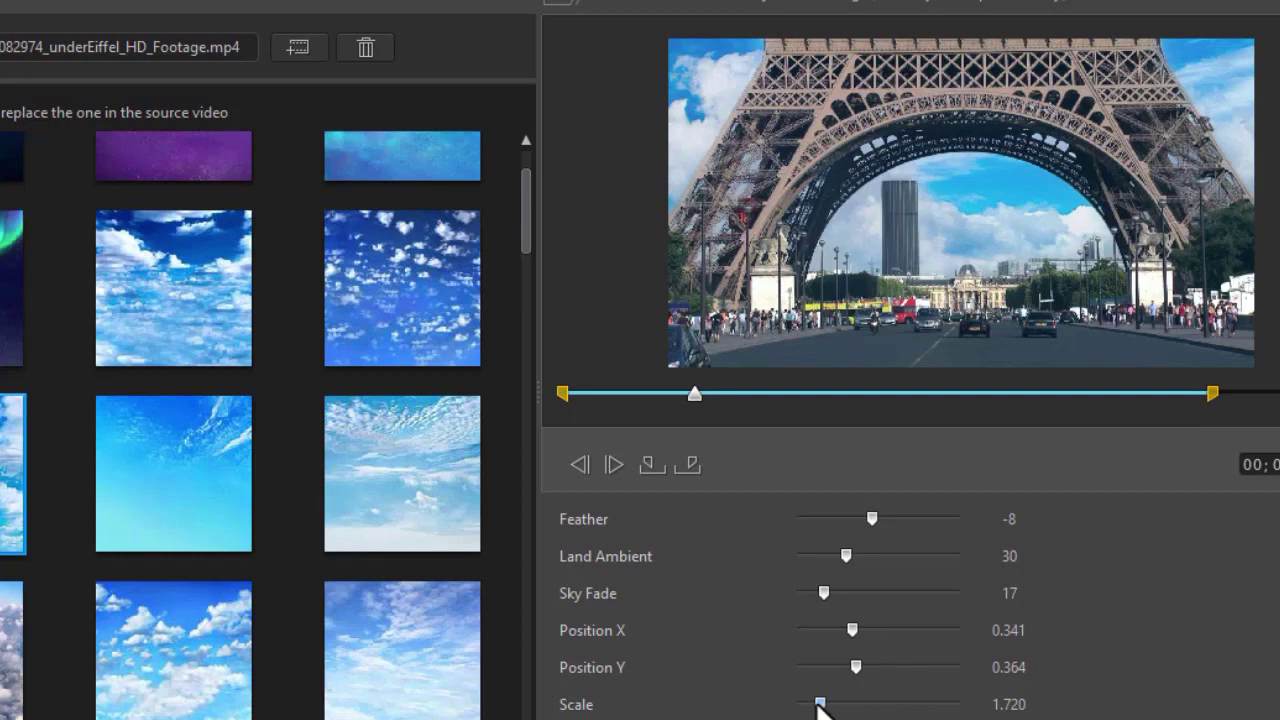
click(788, 705)
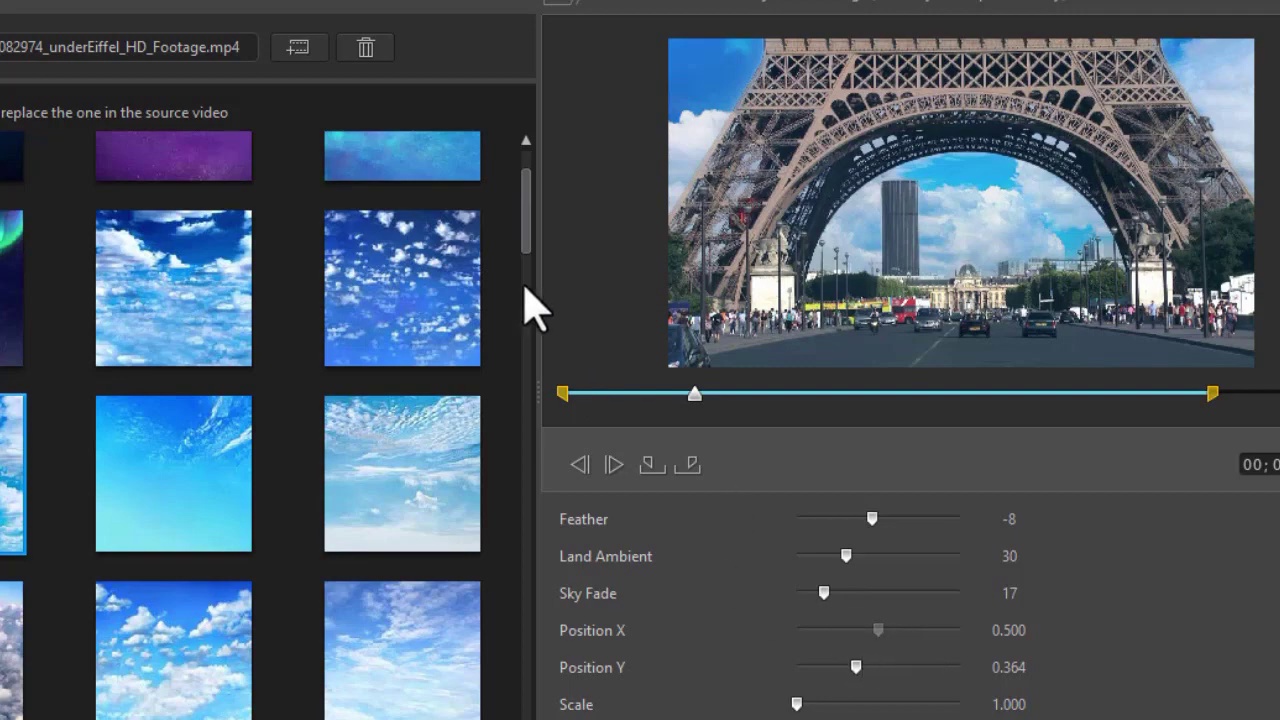
Scroll down to the pastel skies and apply the teal rainbow sky to the Eiffel clip.
drag(529, 251, 535, 432)
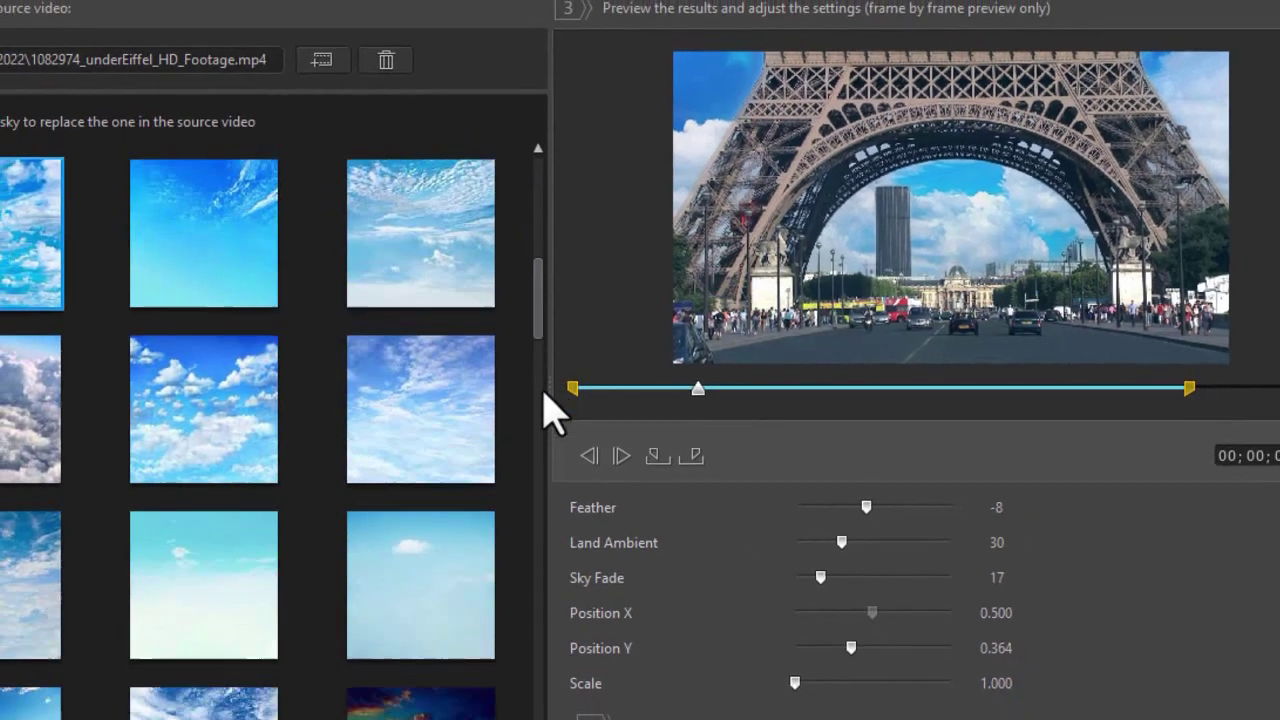
drag(573, 391, 568, 452)
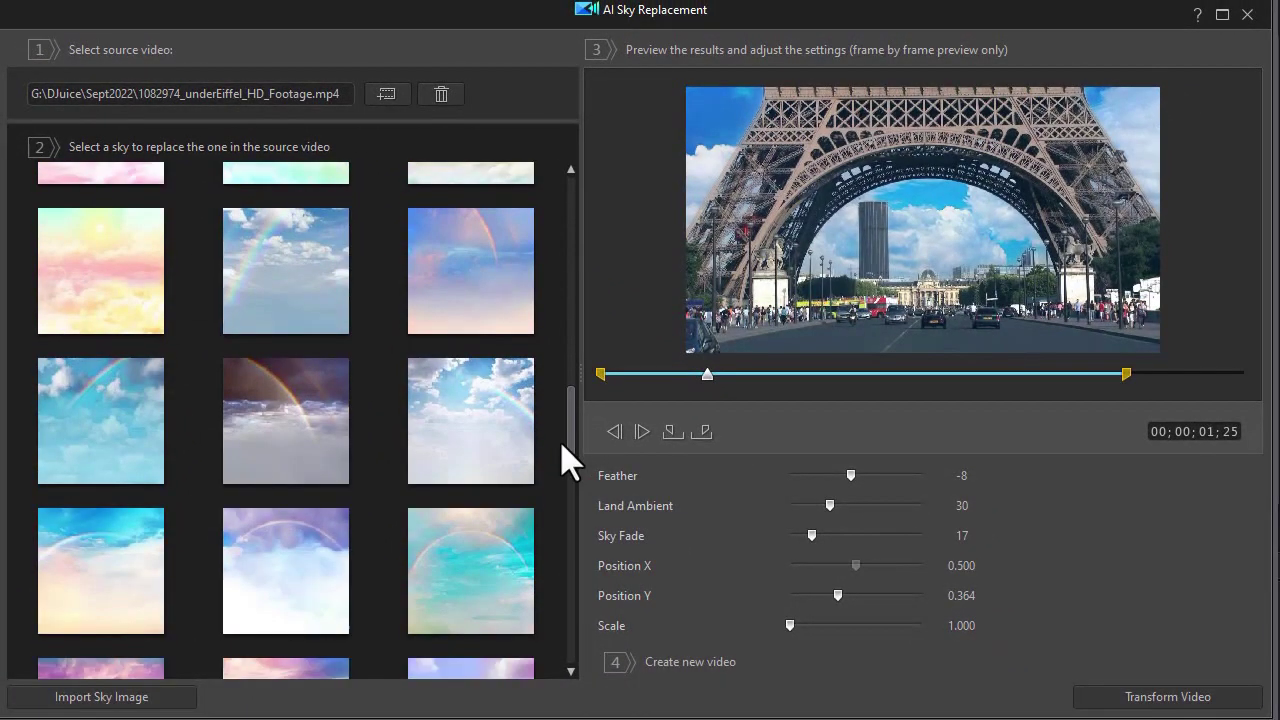
click(489, 574)
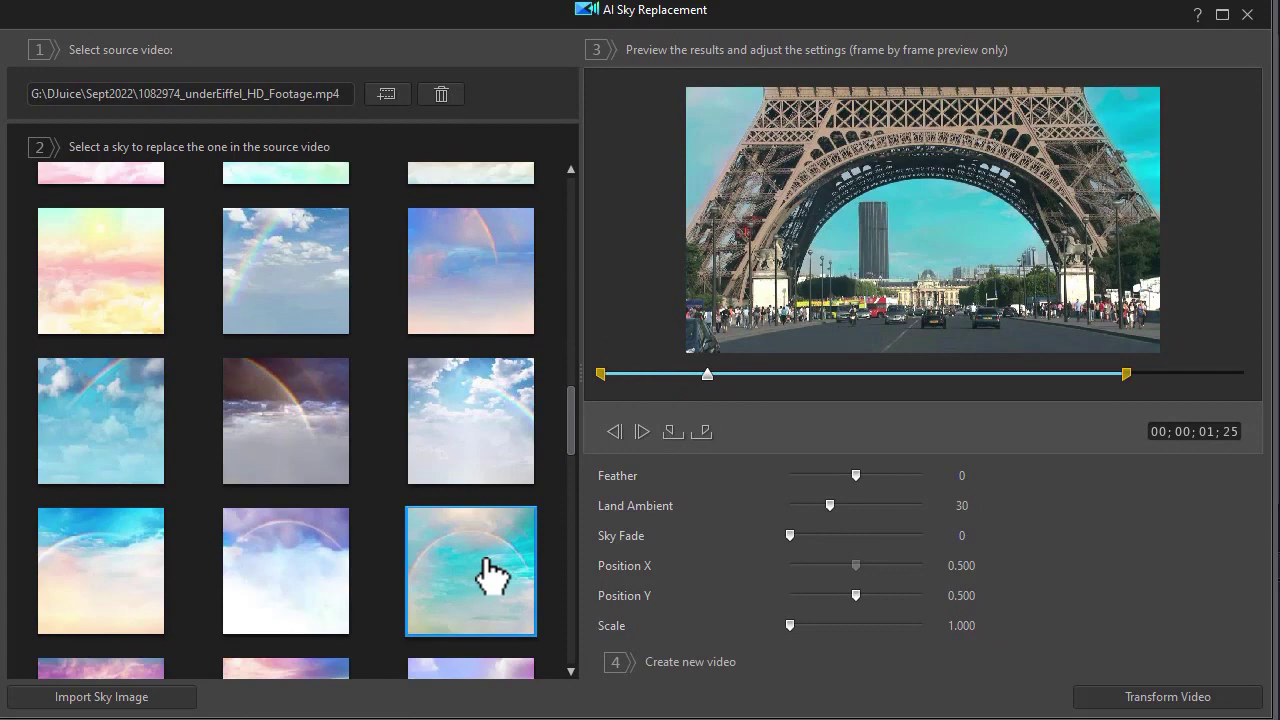
drag(570, 436, 574, 625)
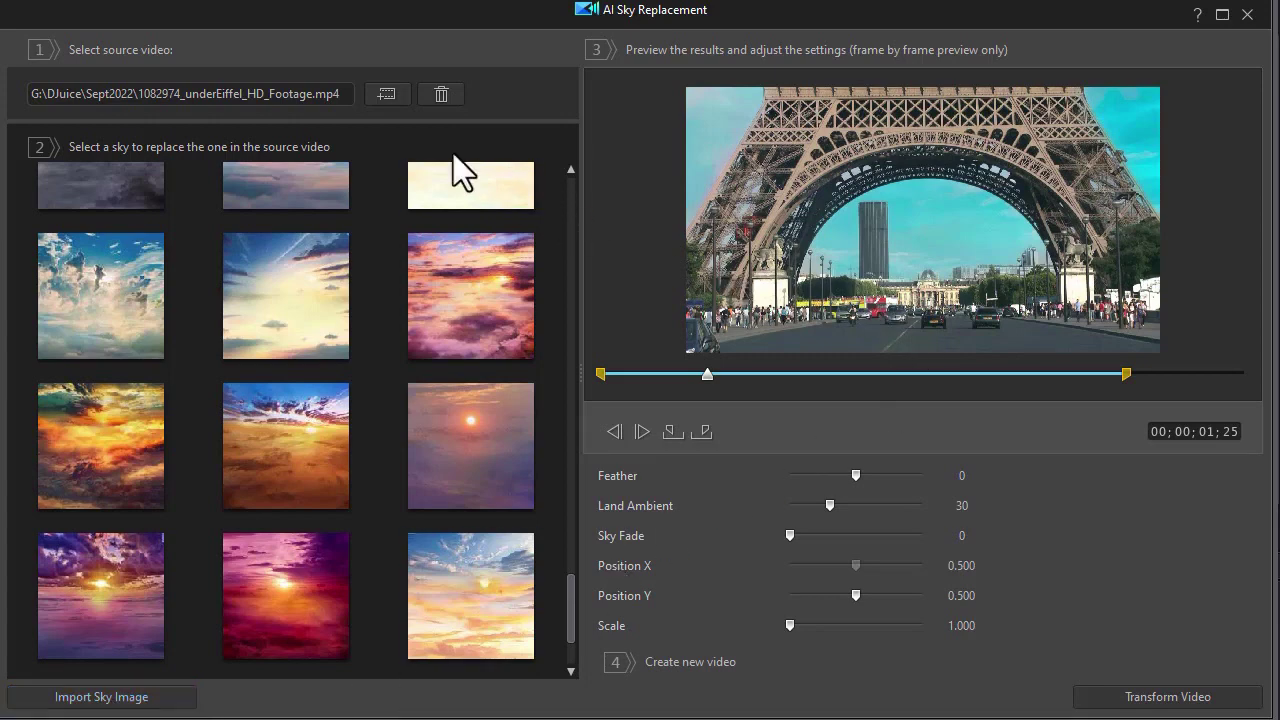
click(393, 95)
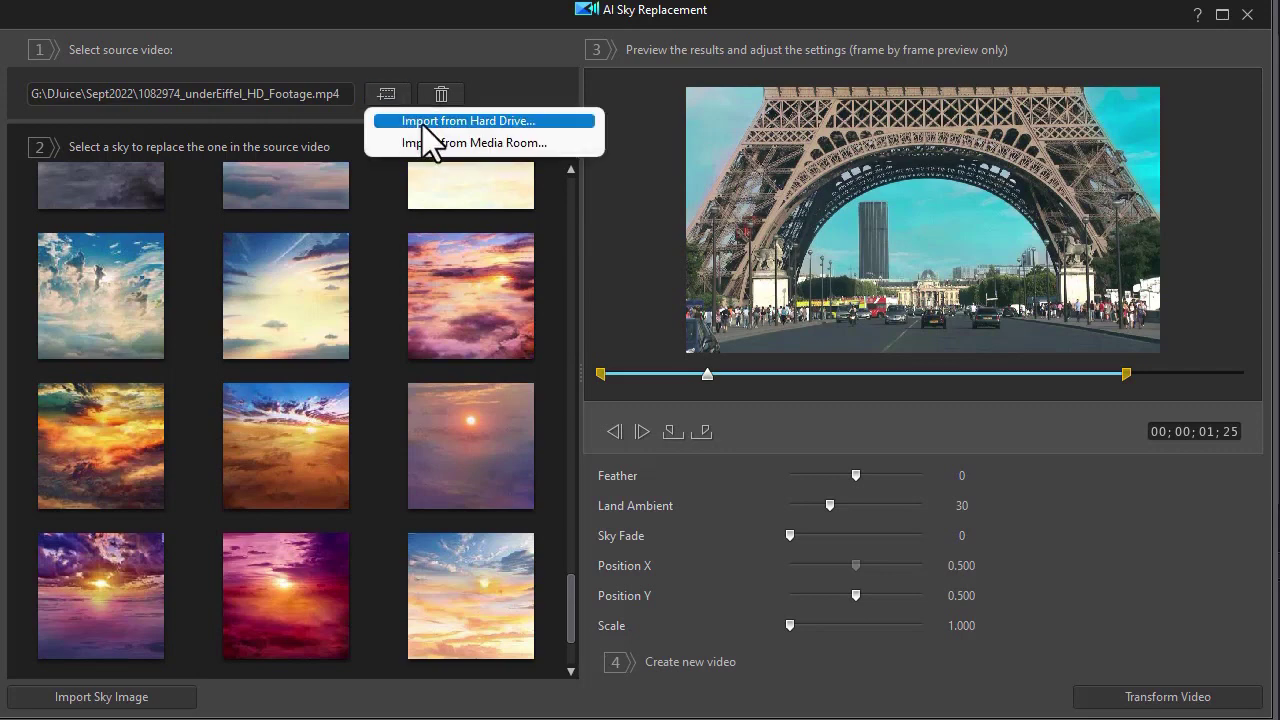
Load the 1806292_valleyFarAndWide_HD_Footage clip and apply the golden sunset sky at Scale 1.417.
click(425, 142)
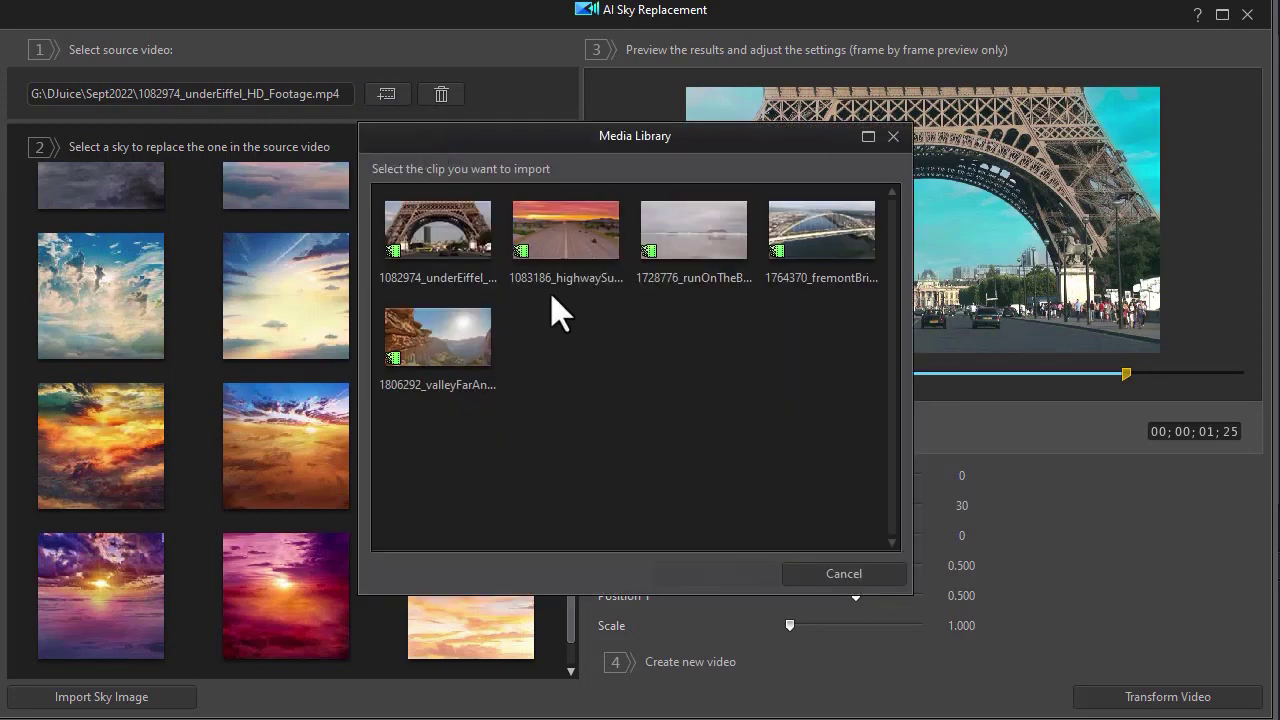
double_click(466, 338)
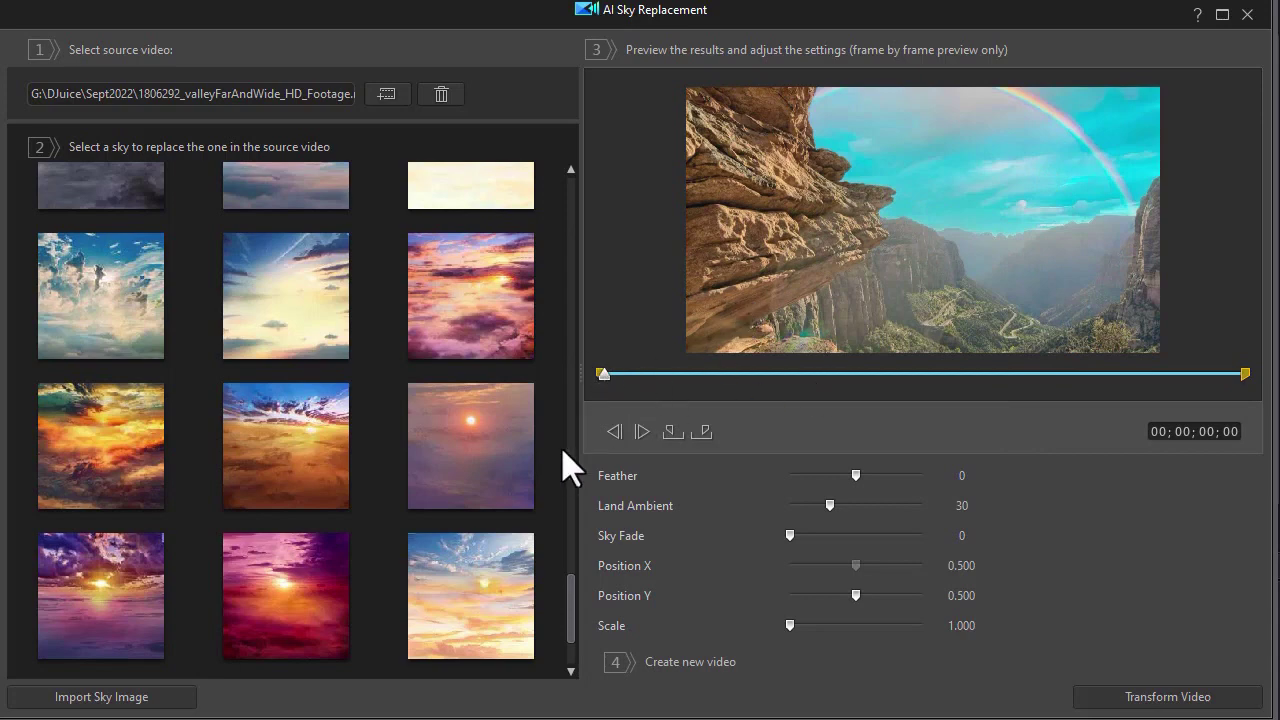
click(508, 601)
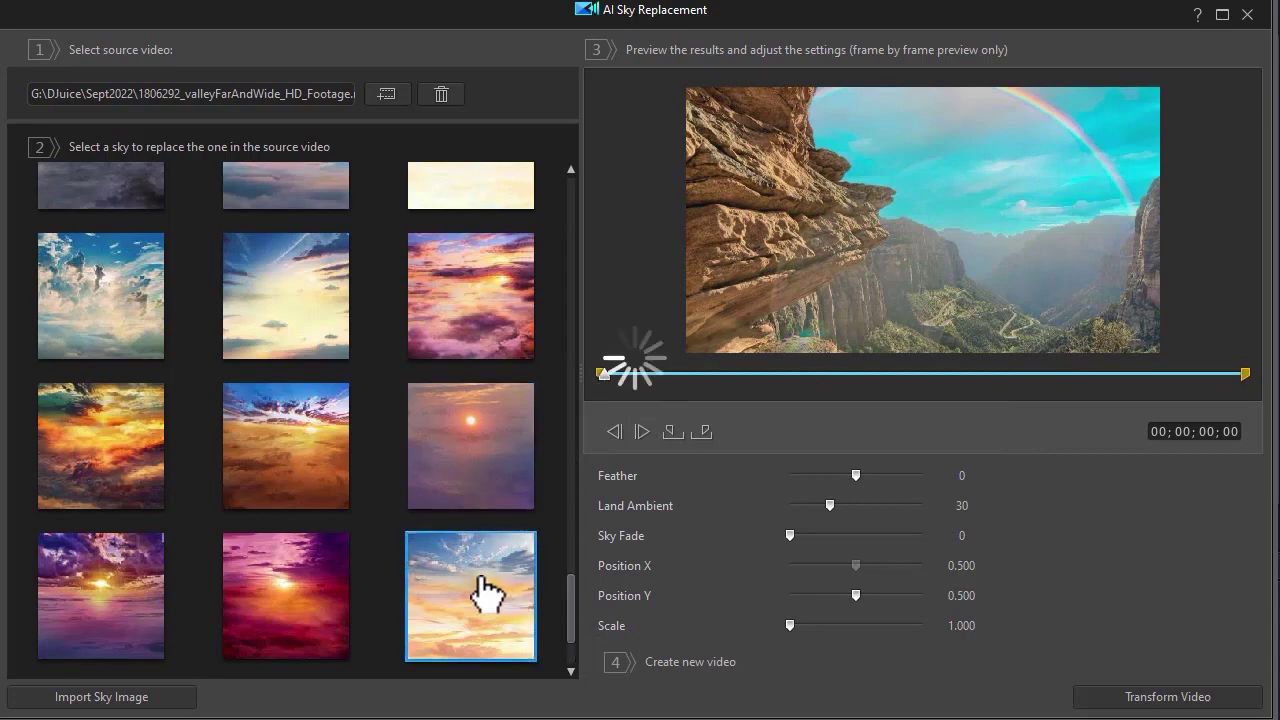
click(926, 374)
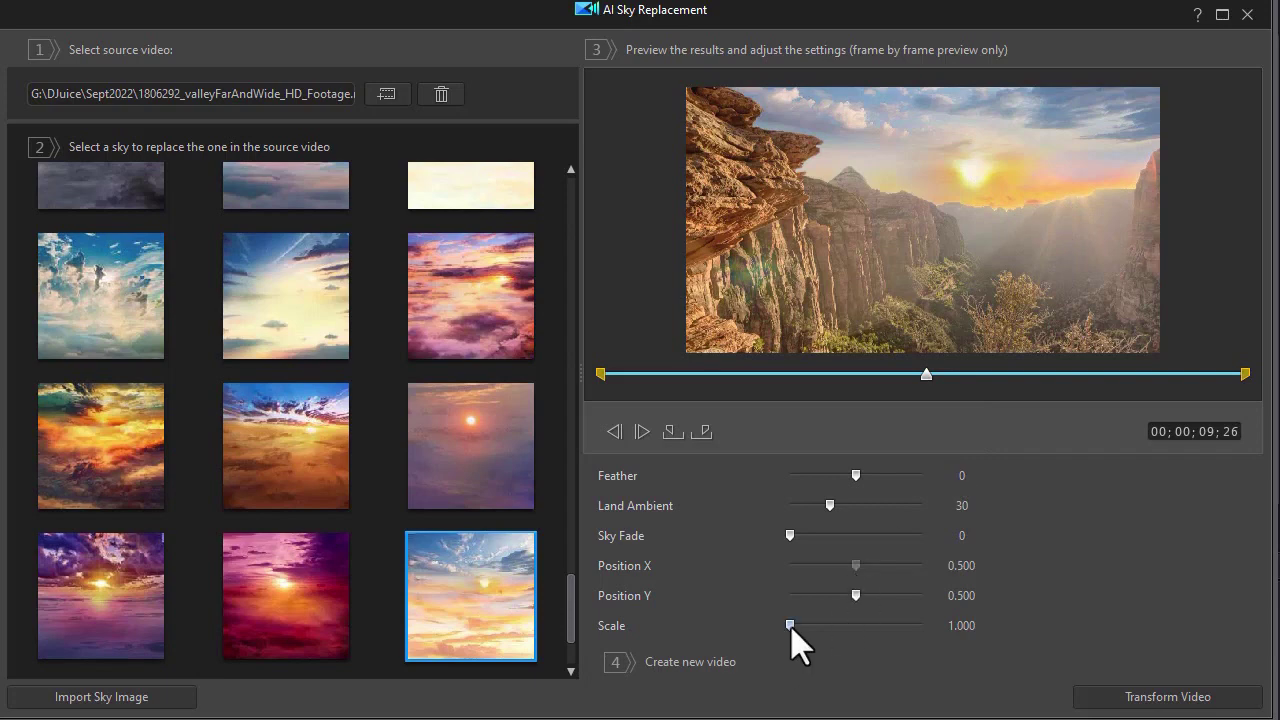
drag(802, 630, 803, 634)
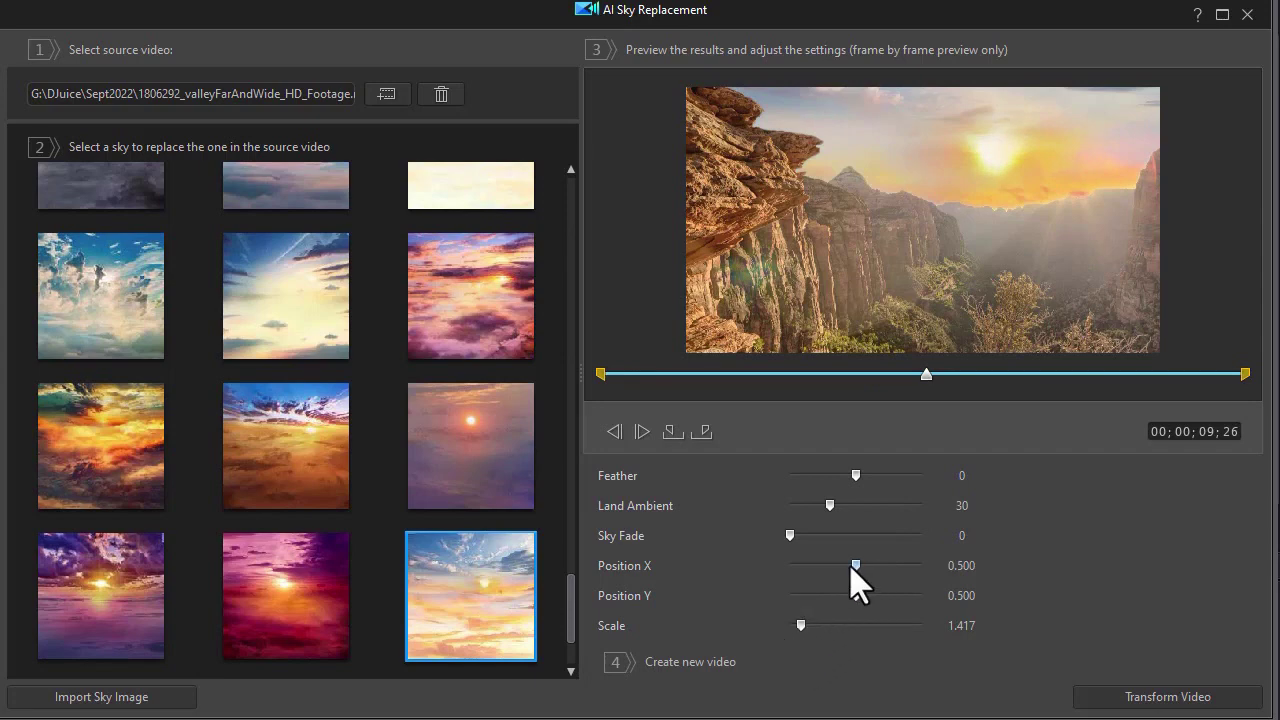
Move the sunset sky to Position X 0.129 and Y 0.402, checking frames near 9 and 16 seconds.
drag(854, 566, 847, 568)
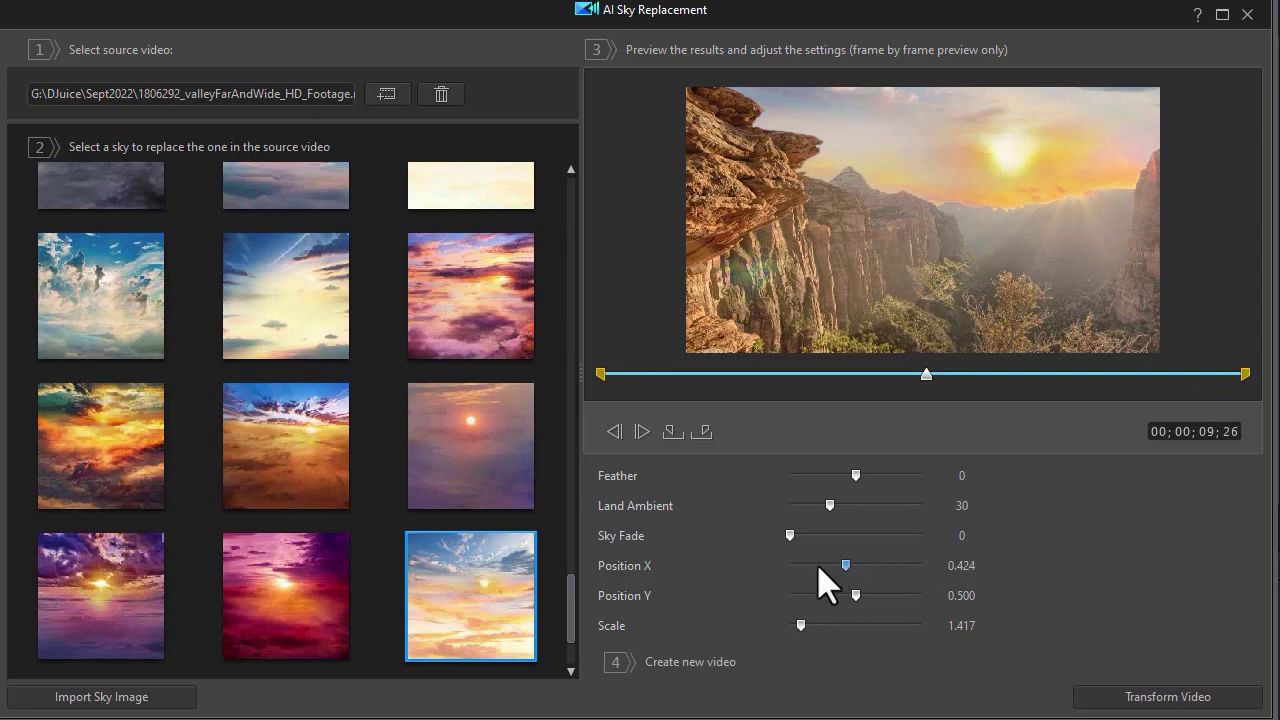
click(817, 565)
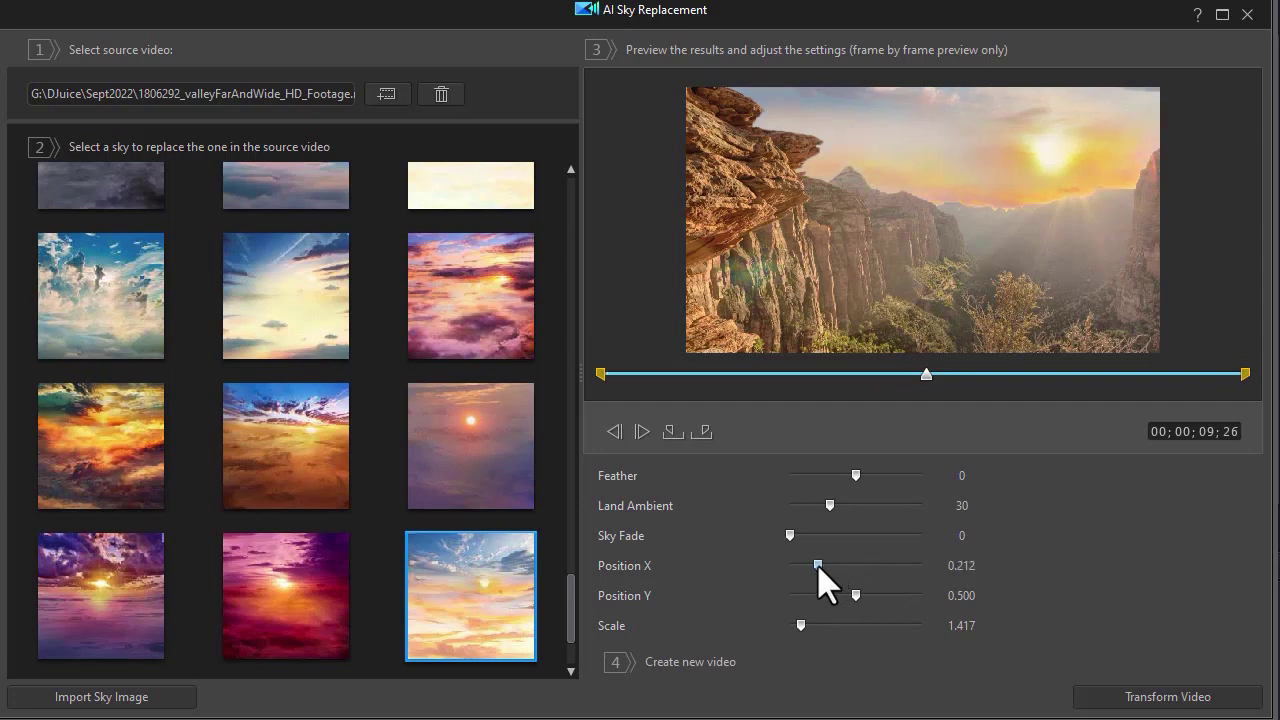
click(808, 566)
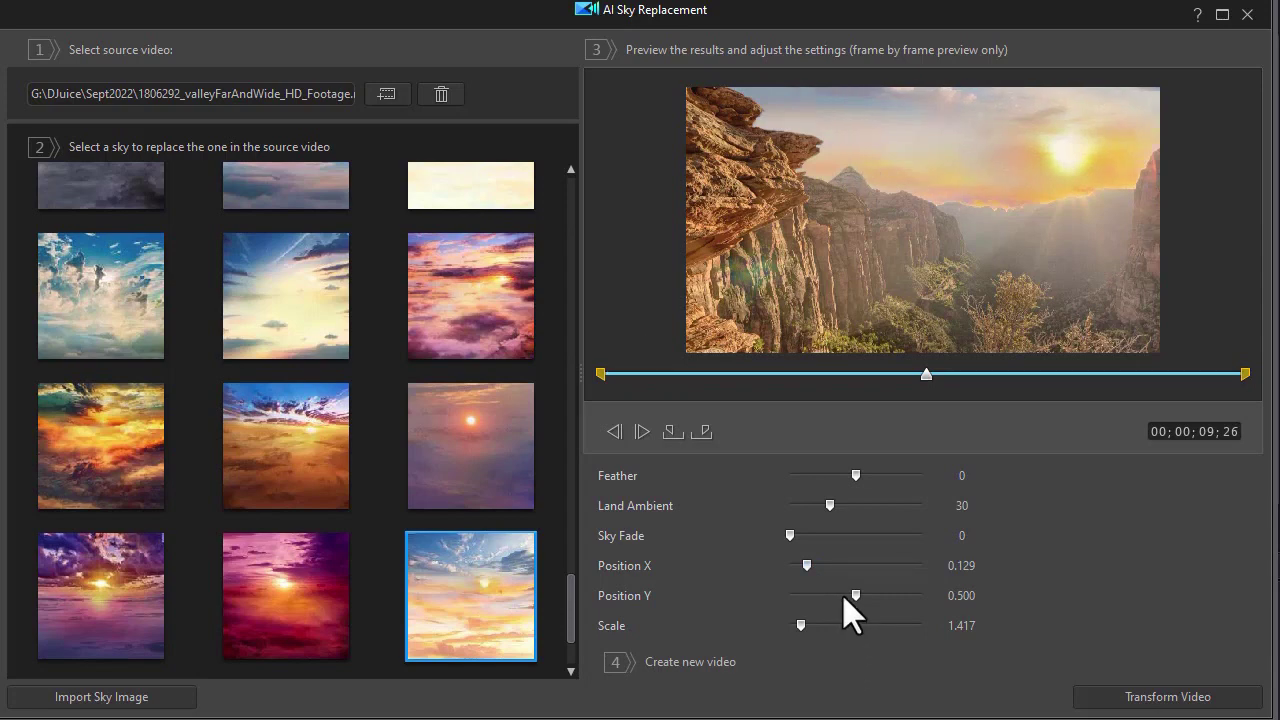
click(842, 594)
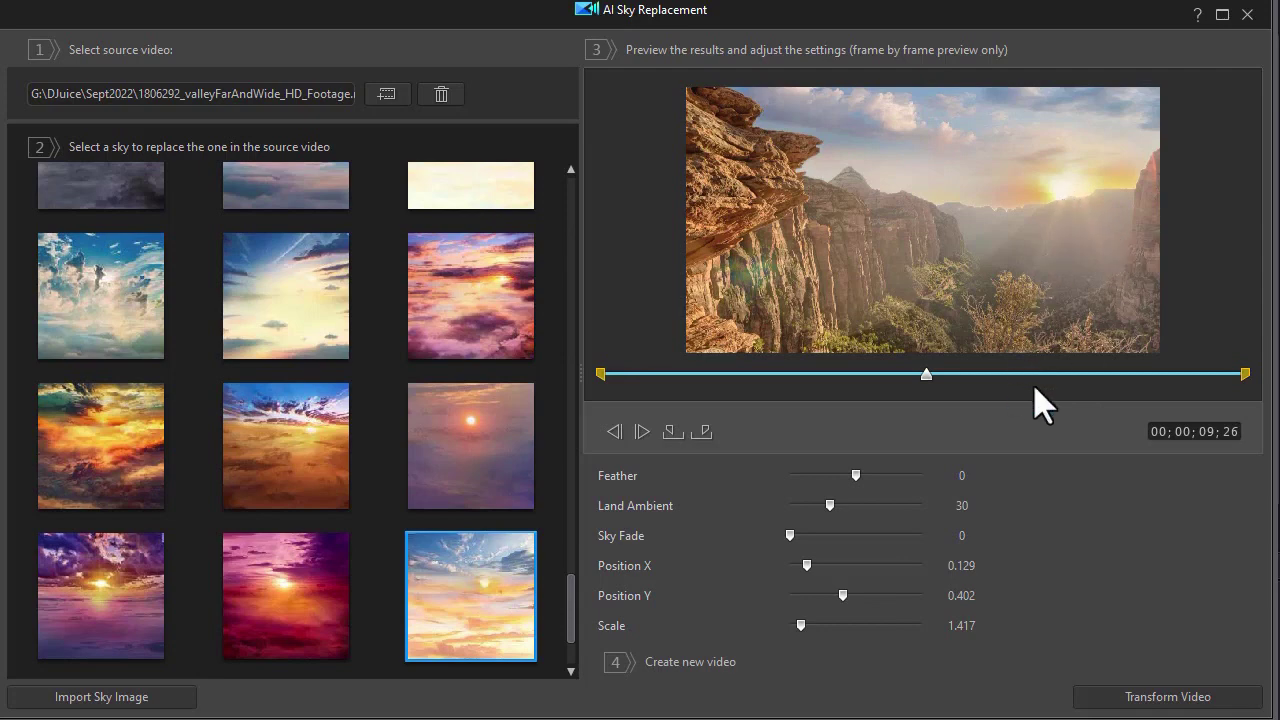
click(1060, 374)
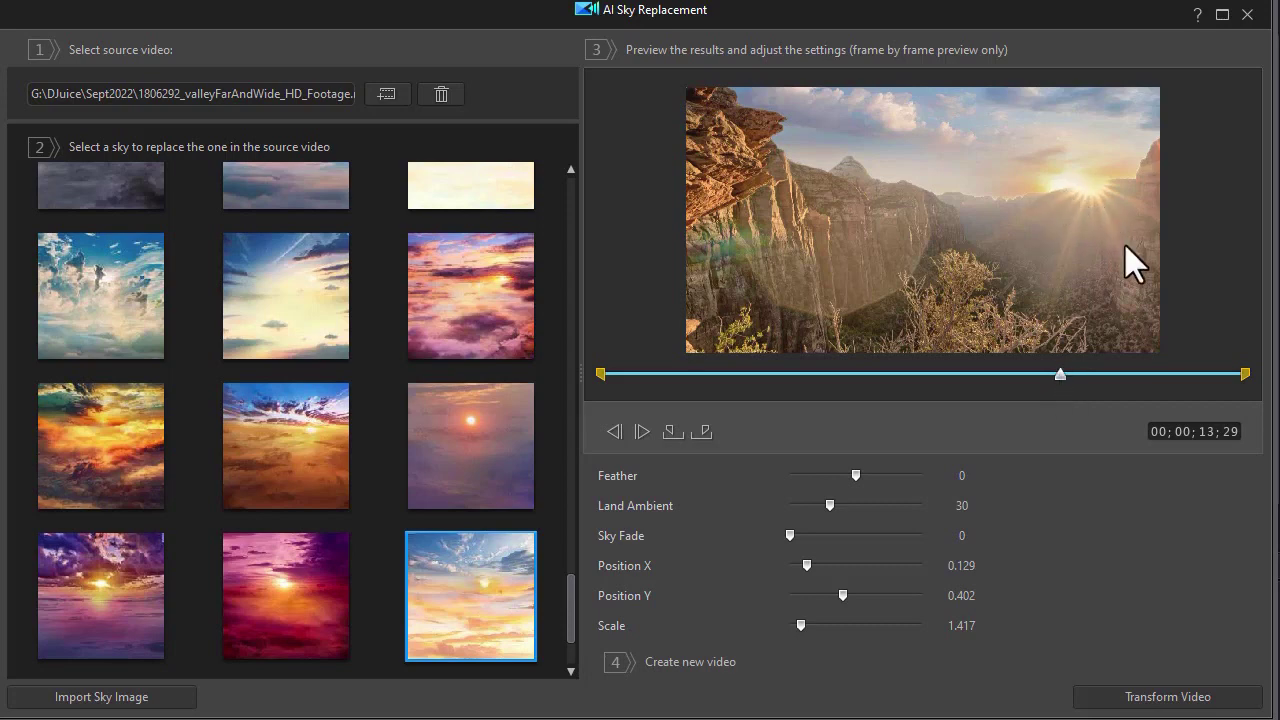
click(1130, 374)
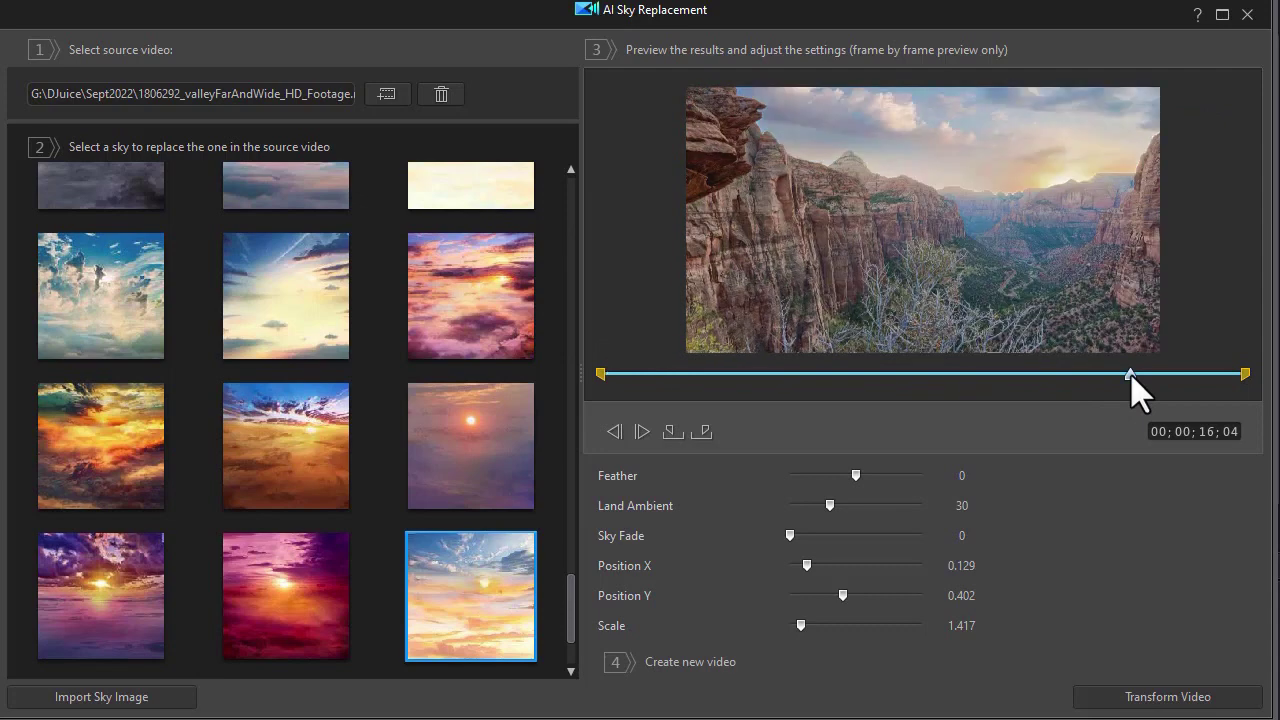
click(929, 374)
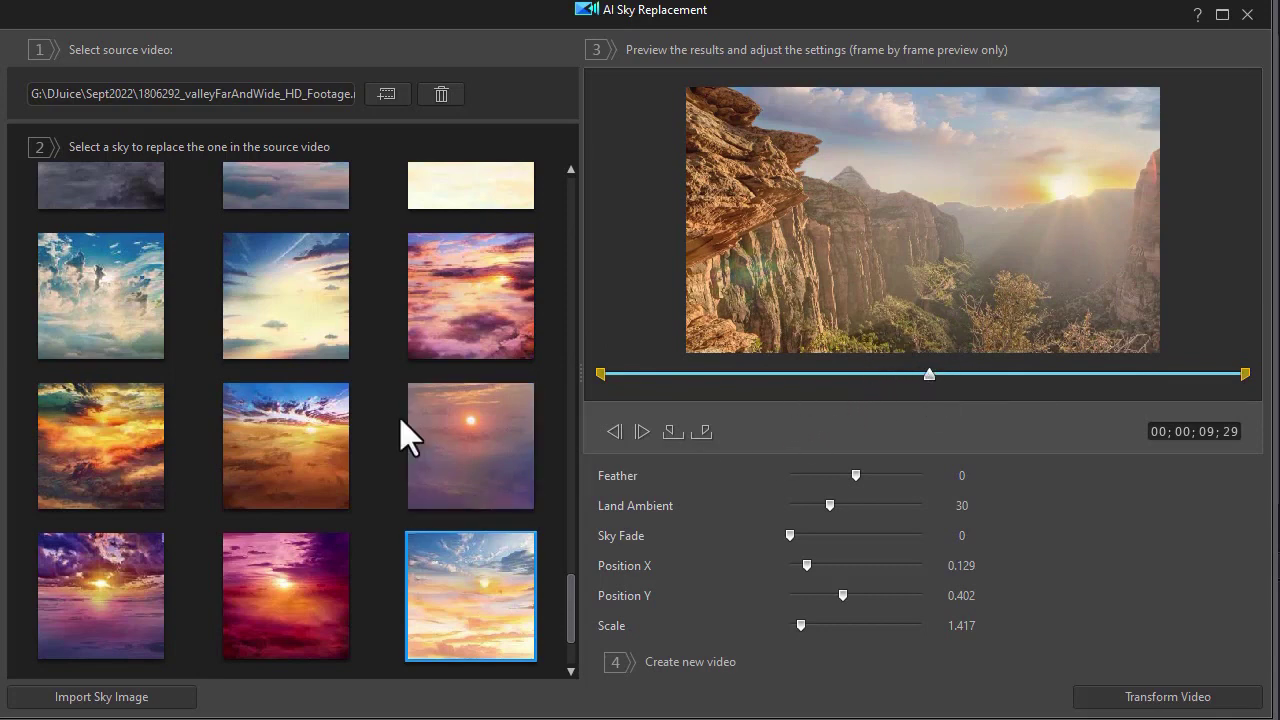
Apply the starry meteor-shower sky to the valley clip.
scroll(575, 512, up, 1)
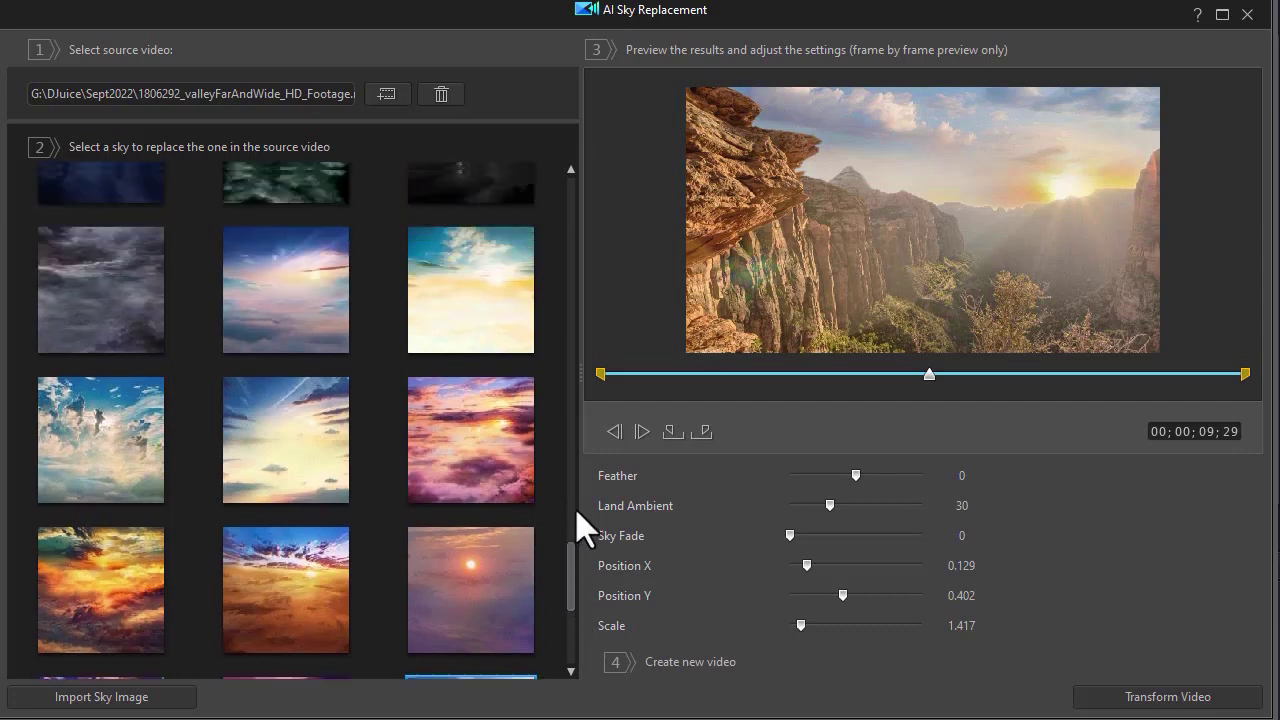
scroll(578, 512, up, 3)
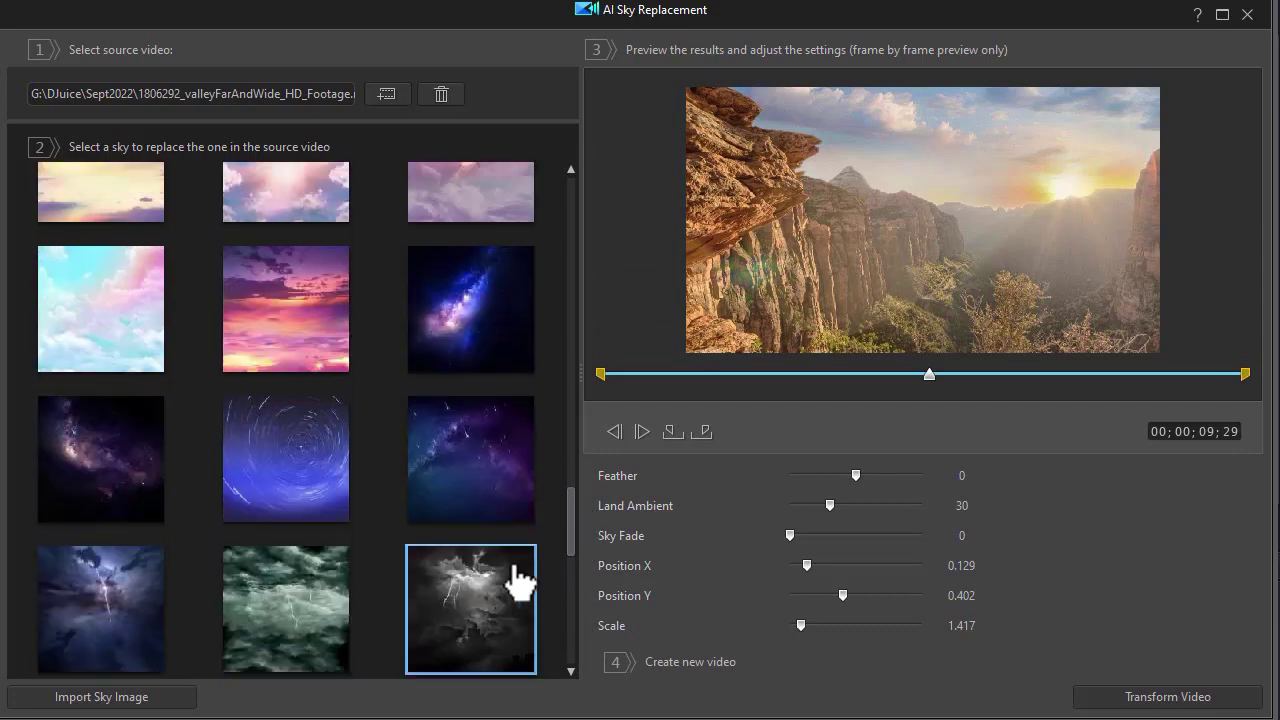
click(488, 488)
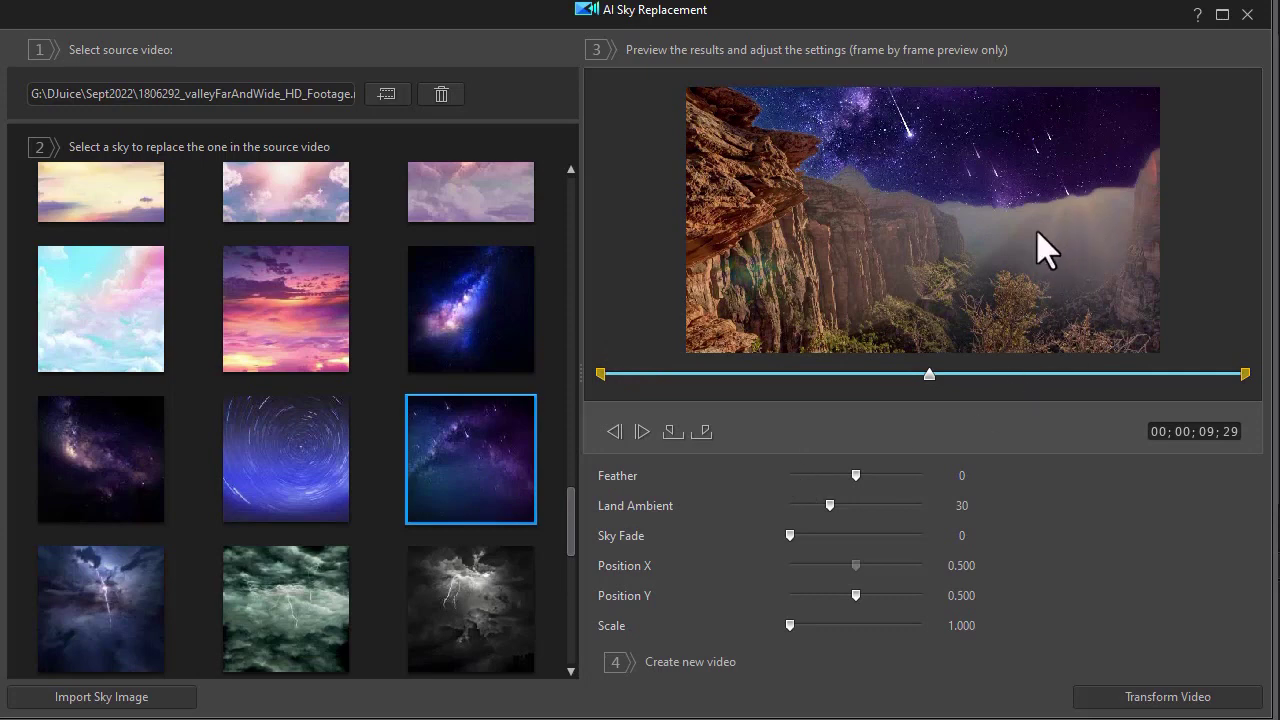
Load the runOnTheBeach clip from the Media Room as the source and preview it at 13;06.
click(384, 96)
click(413, 141)
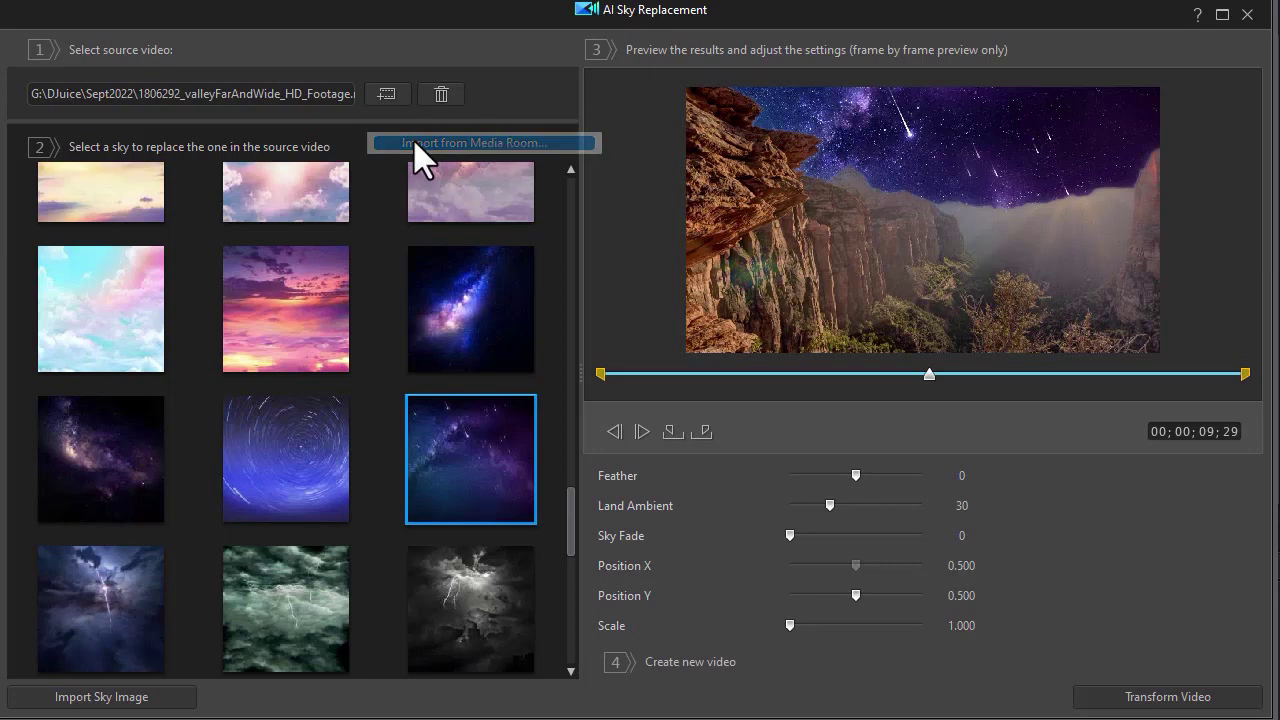
click(713, 255)
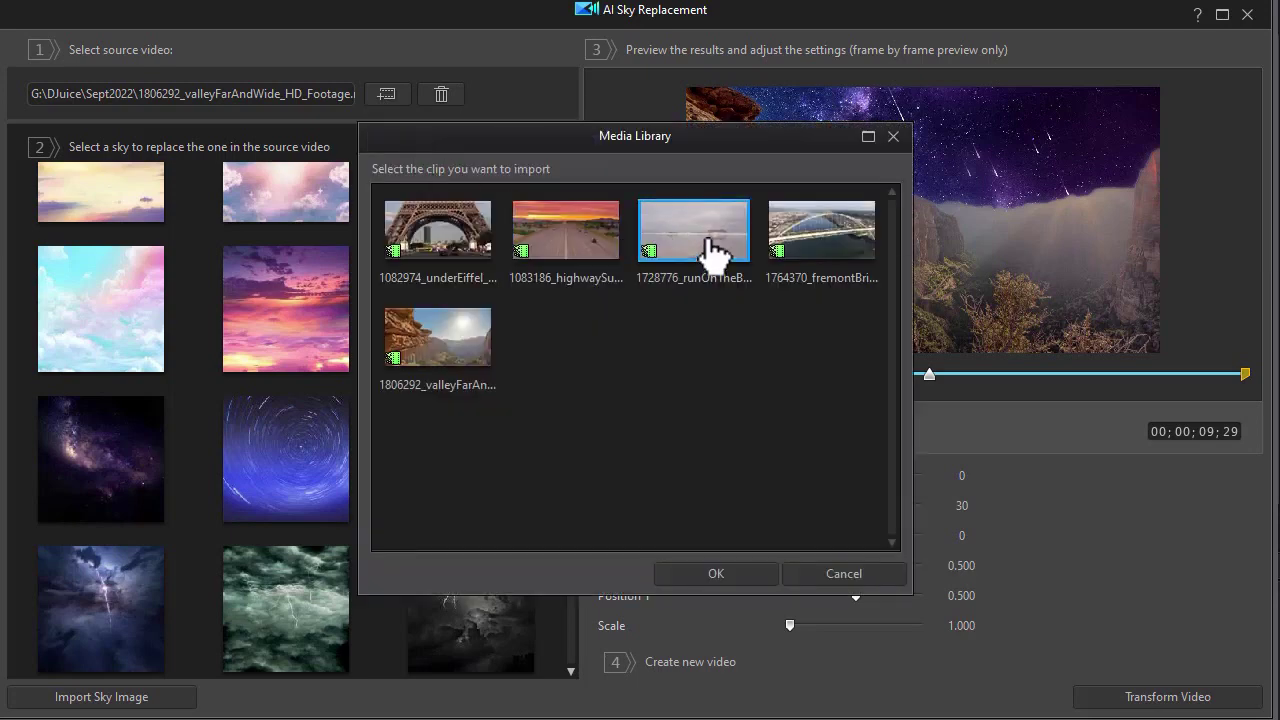
click(724, 572)
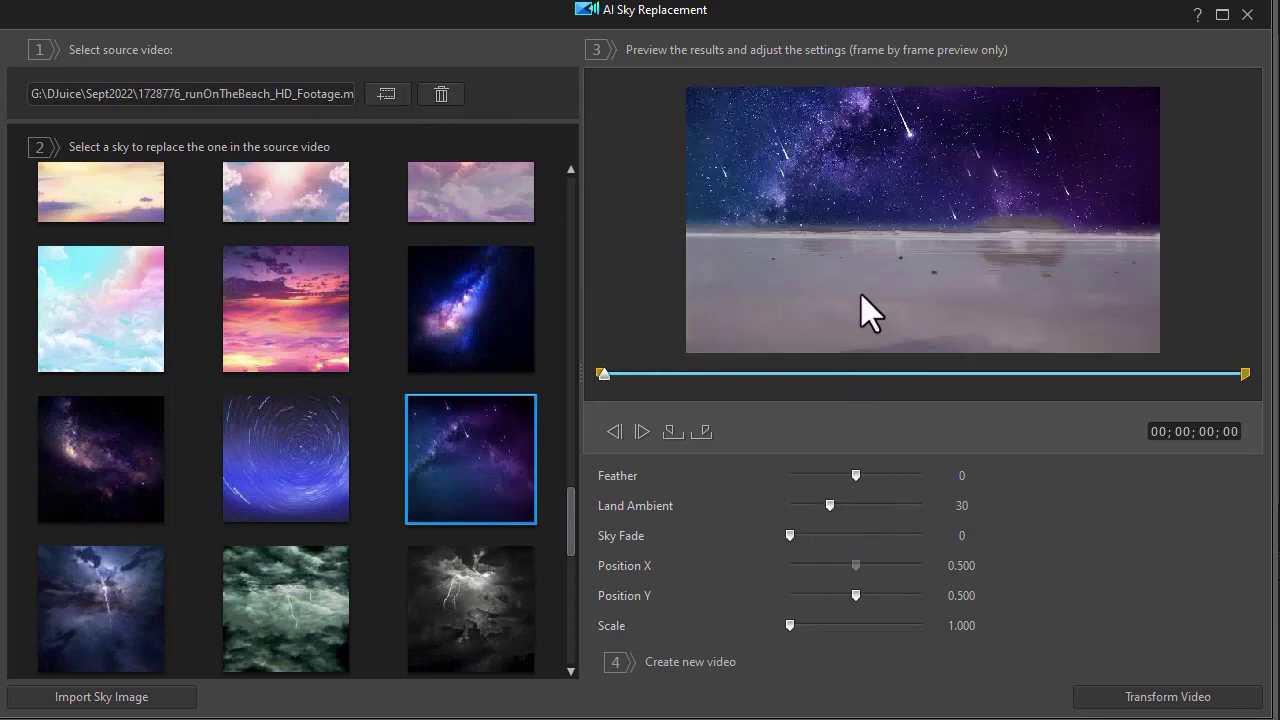
click(1030, 374)
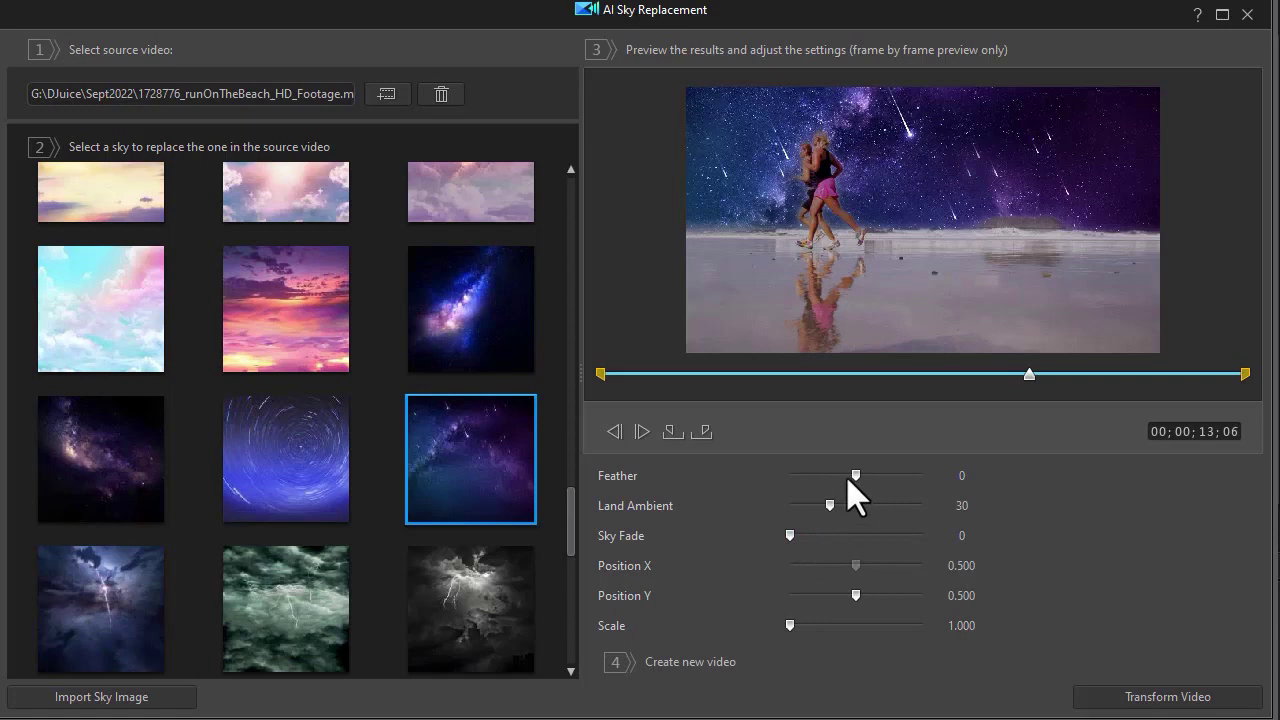
Experiment with the sky edge Feather slider, preview 08;18, then apply the pastel pink-and-blue cloud sky.
drag(848, 476, 819, 476)
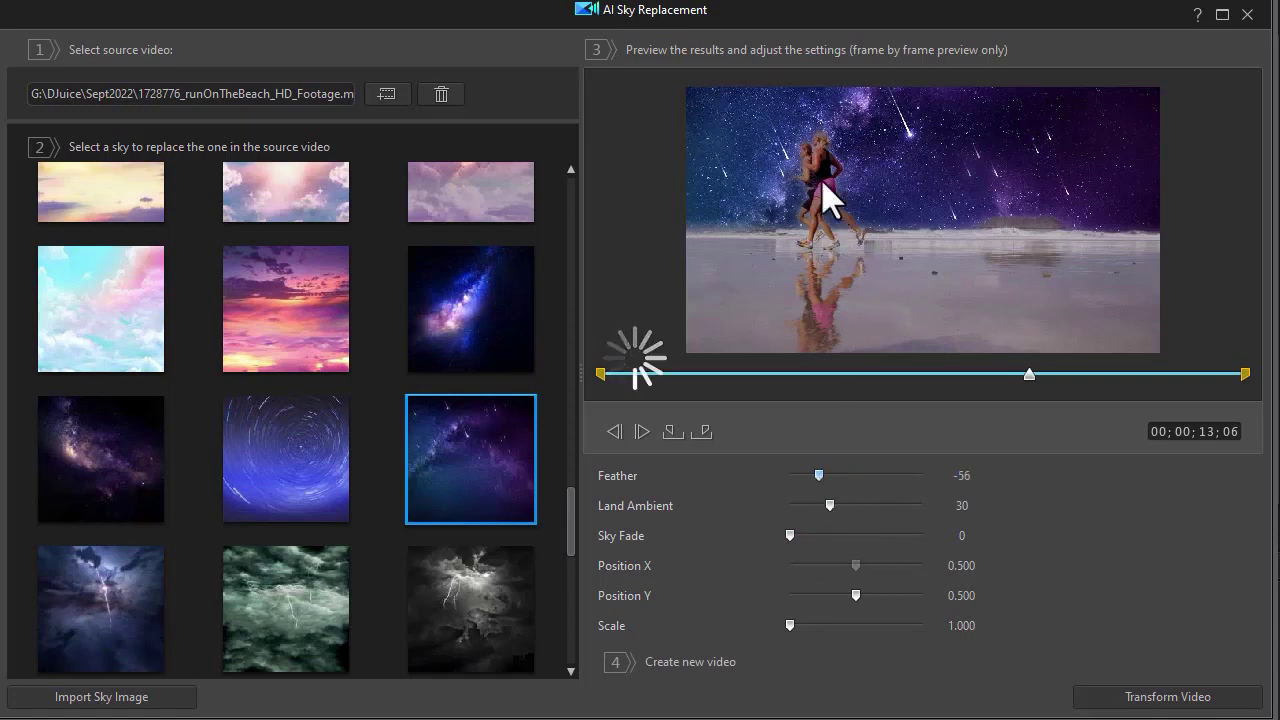
drag(819, 476, 869, 476)
click(1128, 374)
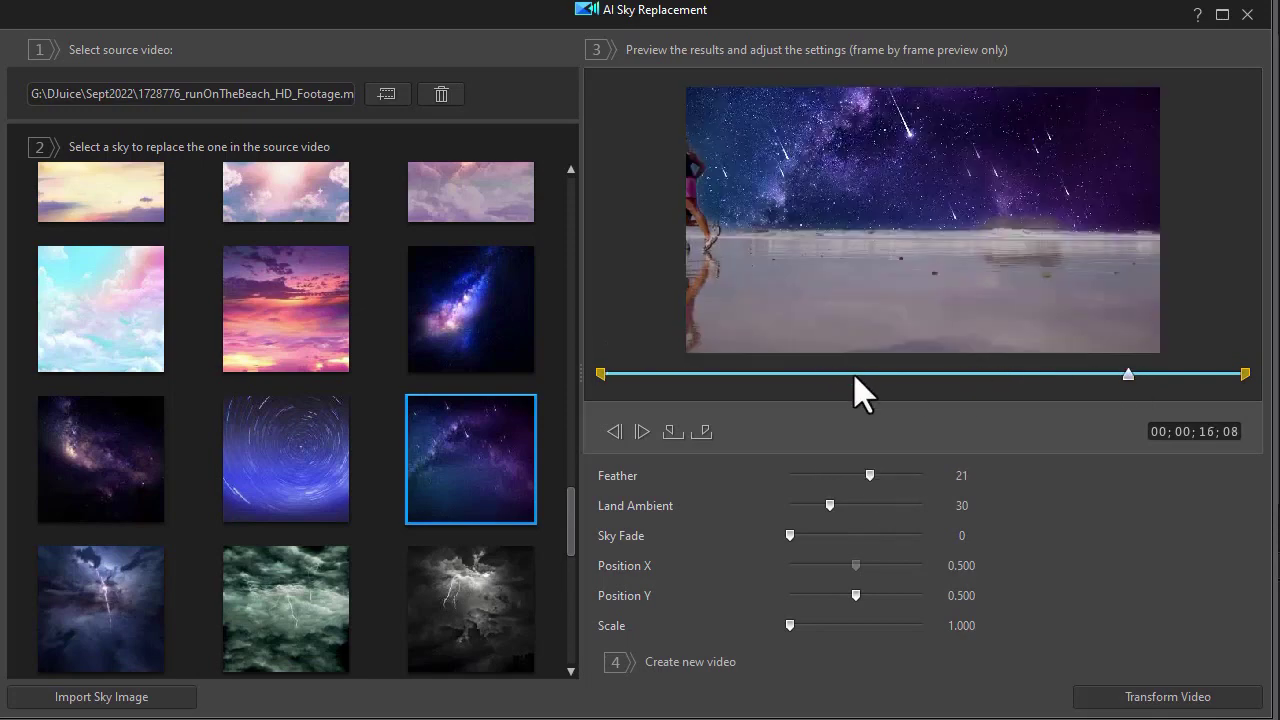
click(881, 374)
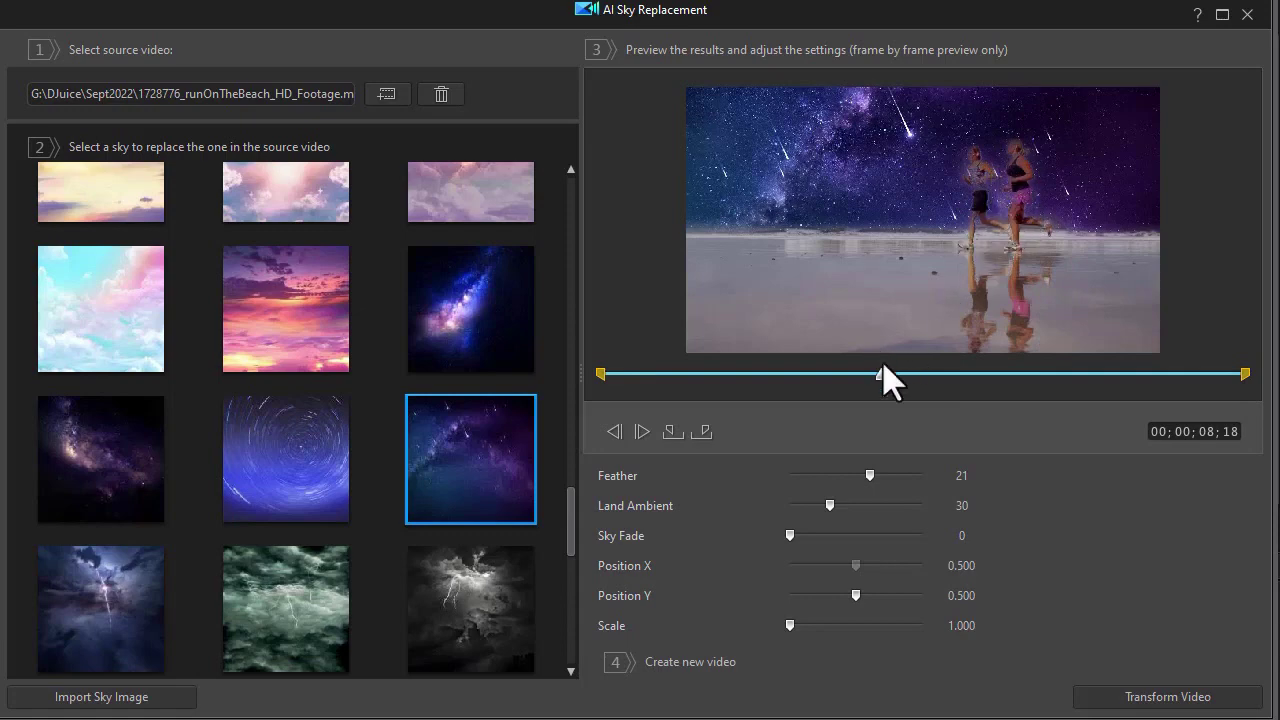
click(88, 285)
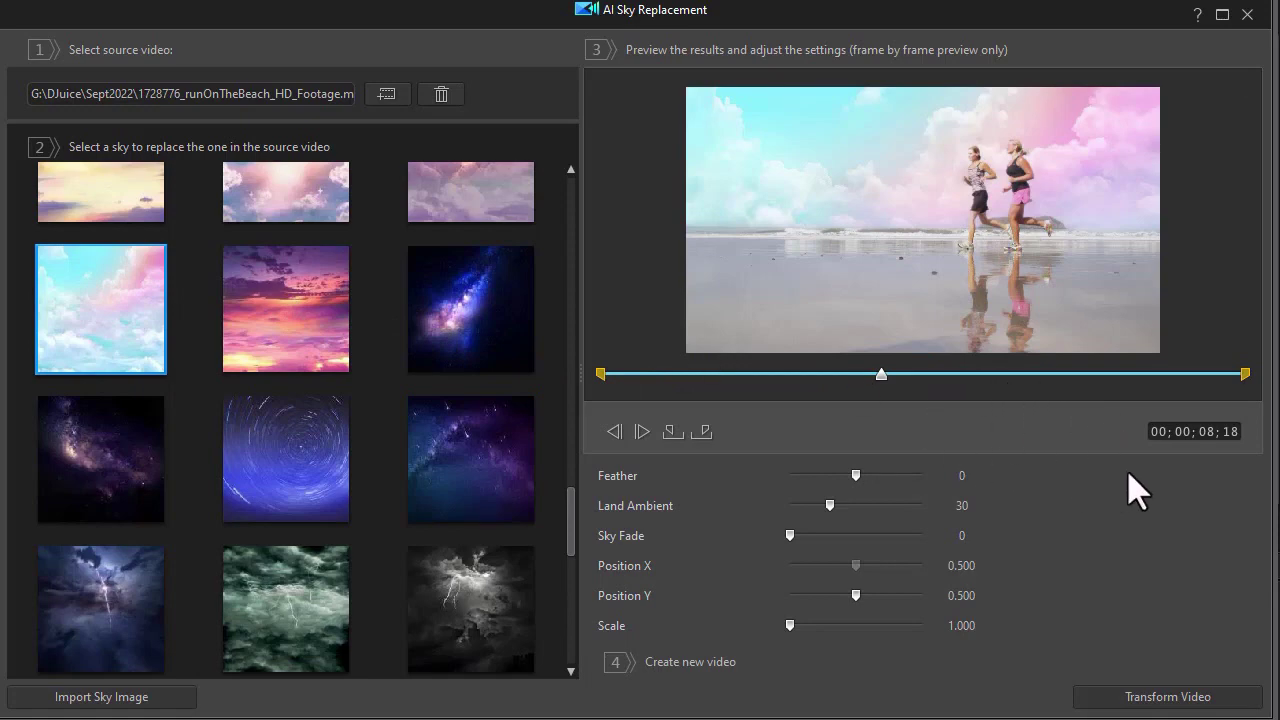
Render the pastel-sky beach clip with Transform Video into the media library.
click(1155, 702)
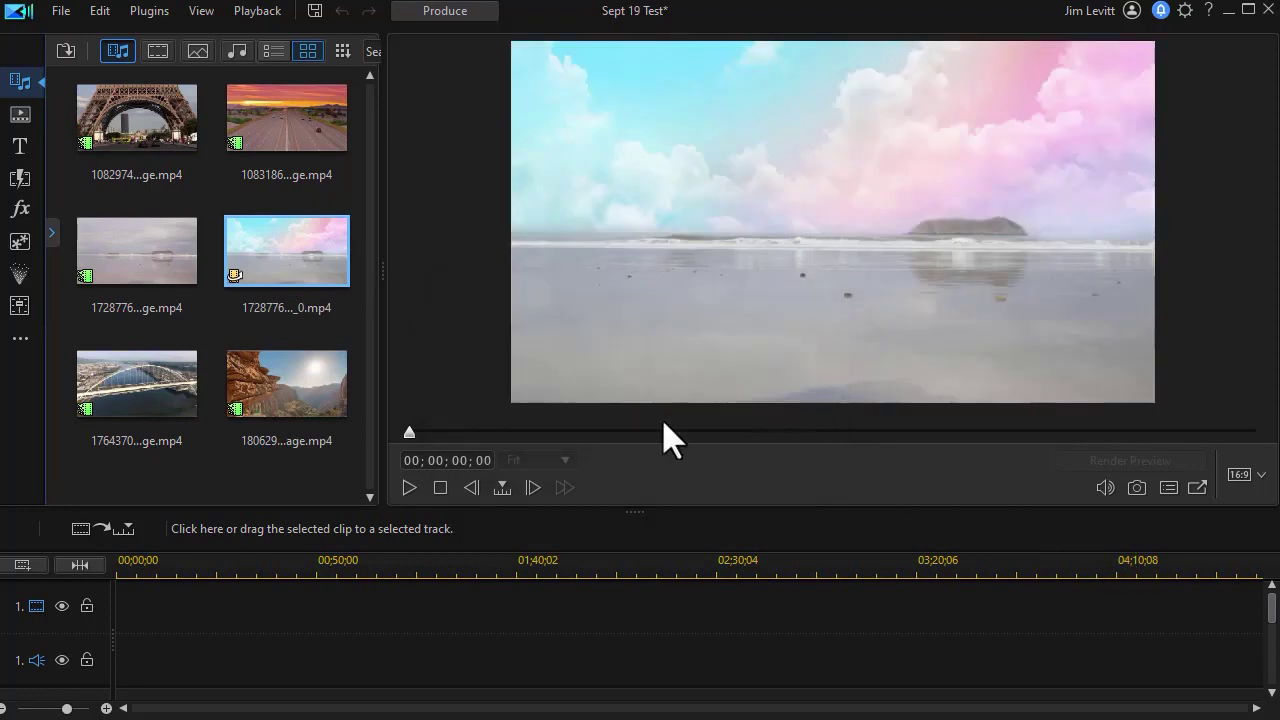
right_click(289, 252)
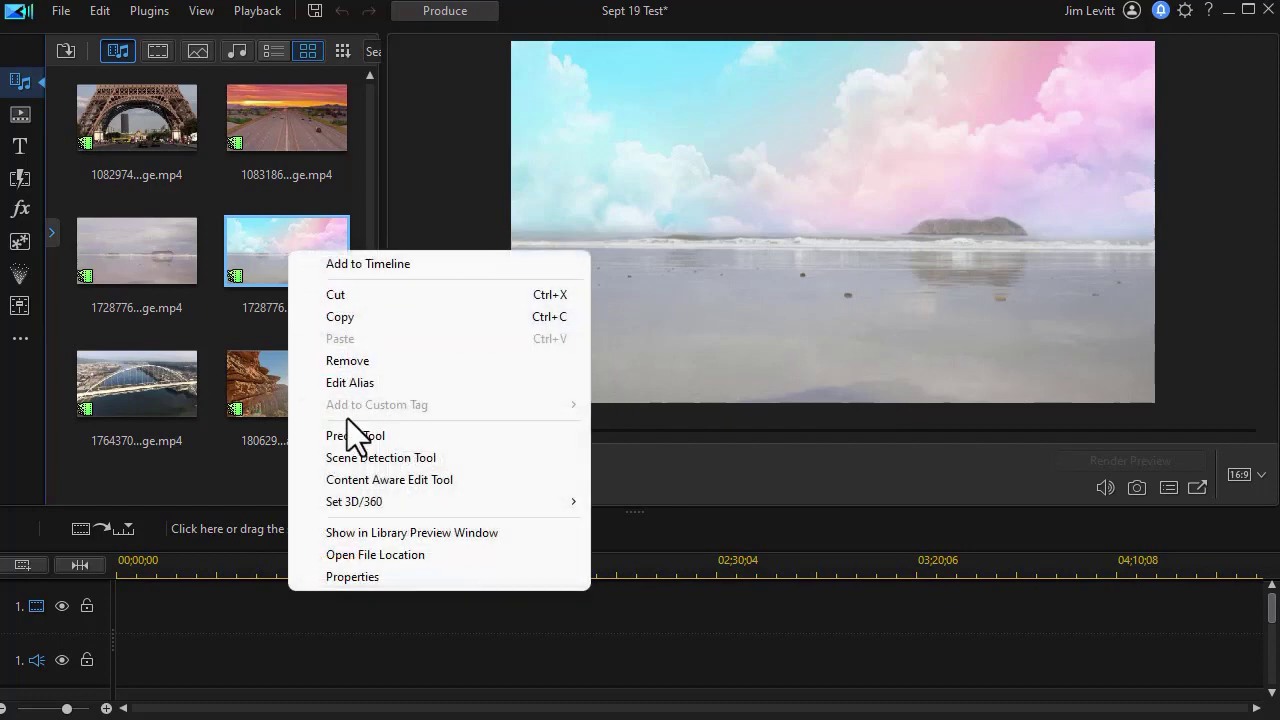
click(396, 554)
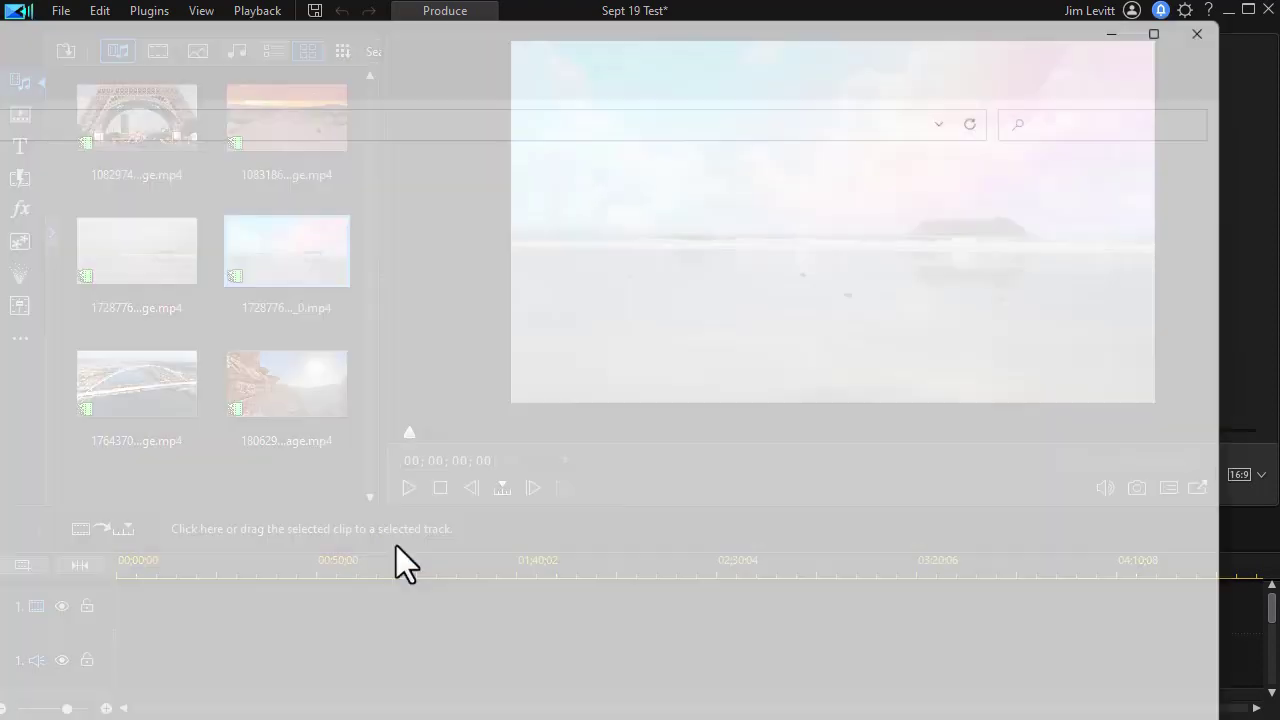